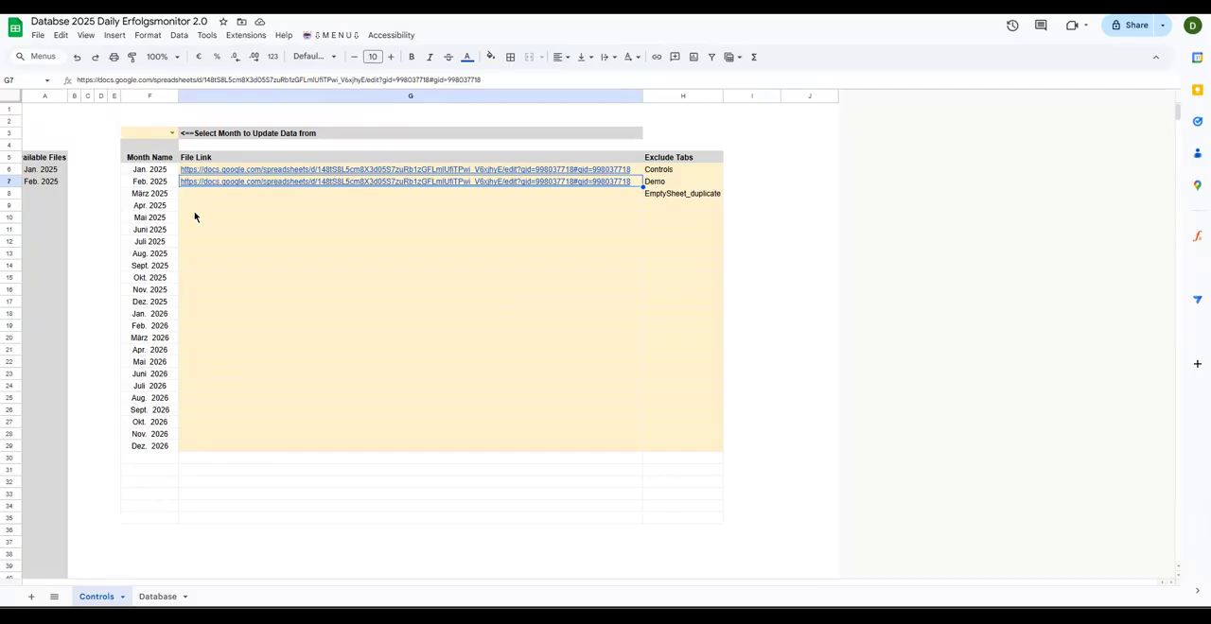
Examine the Month Name entries from Jan. 2025 to Dez. 2026 and the File Link column beside them
left_click_drag(157, 170, 158, 450)
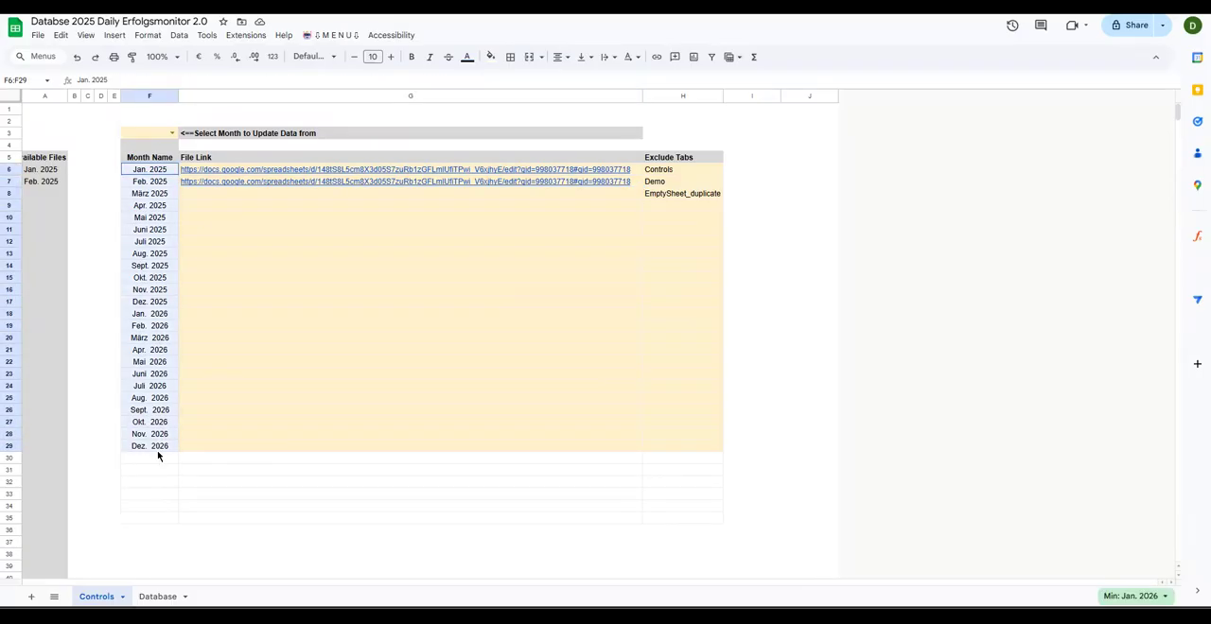
left_click(200, 194)
left_click(203, 208)
left_click(202, 222)
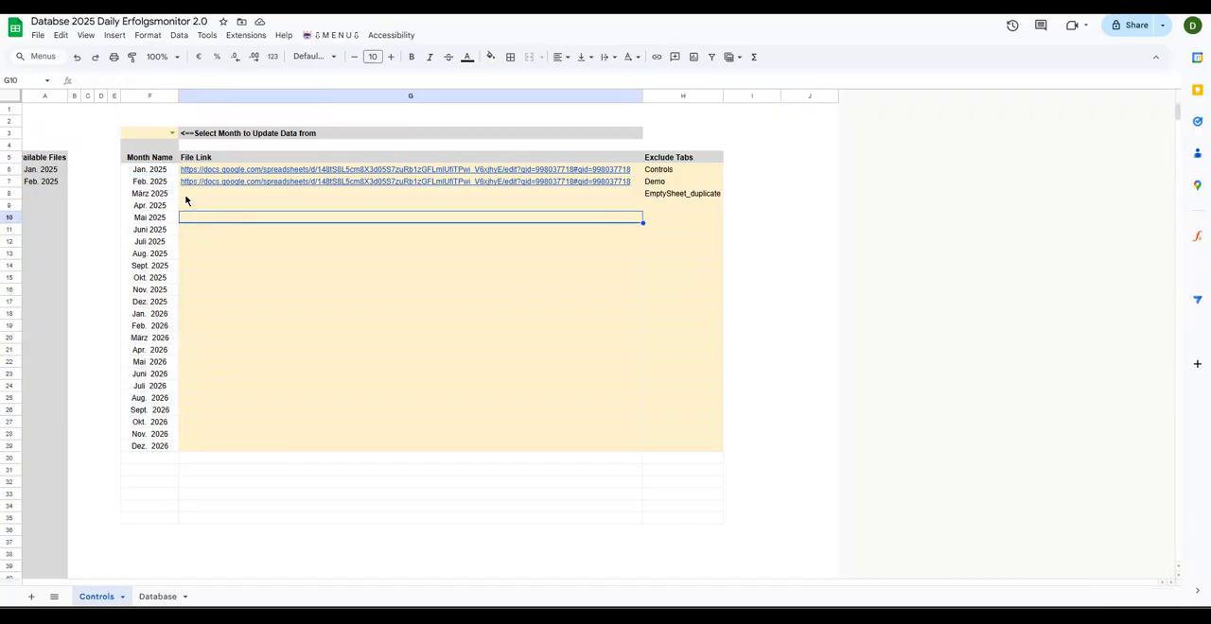
left_click(210, 174)
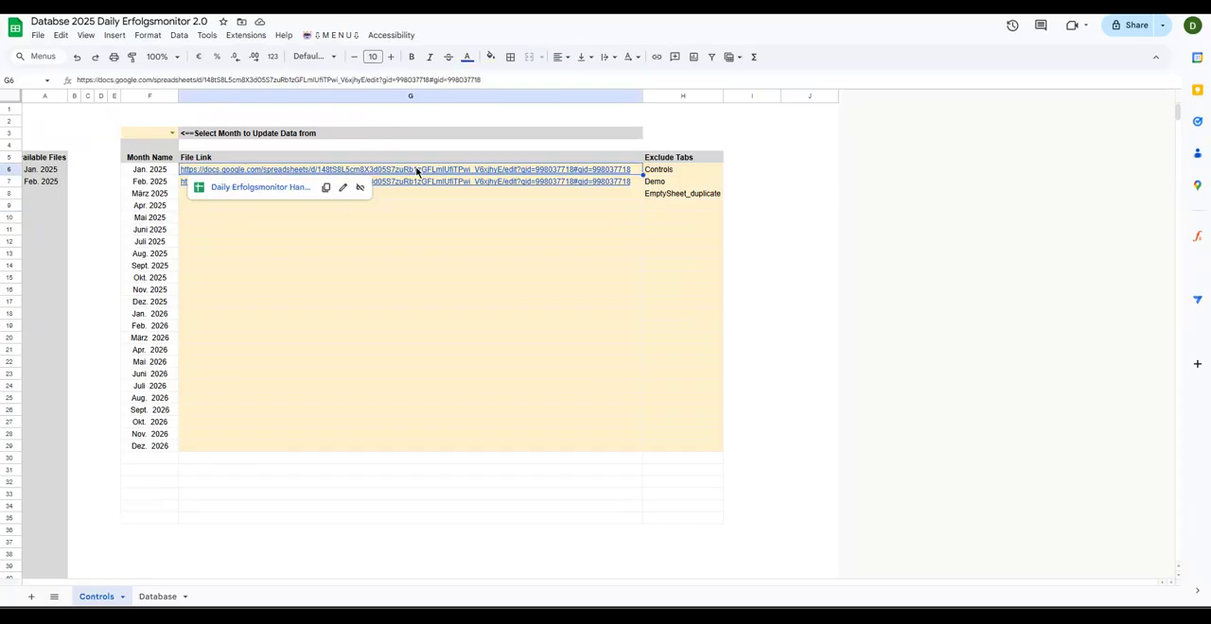
left_click(409, 183)
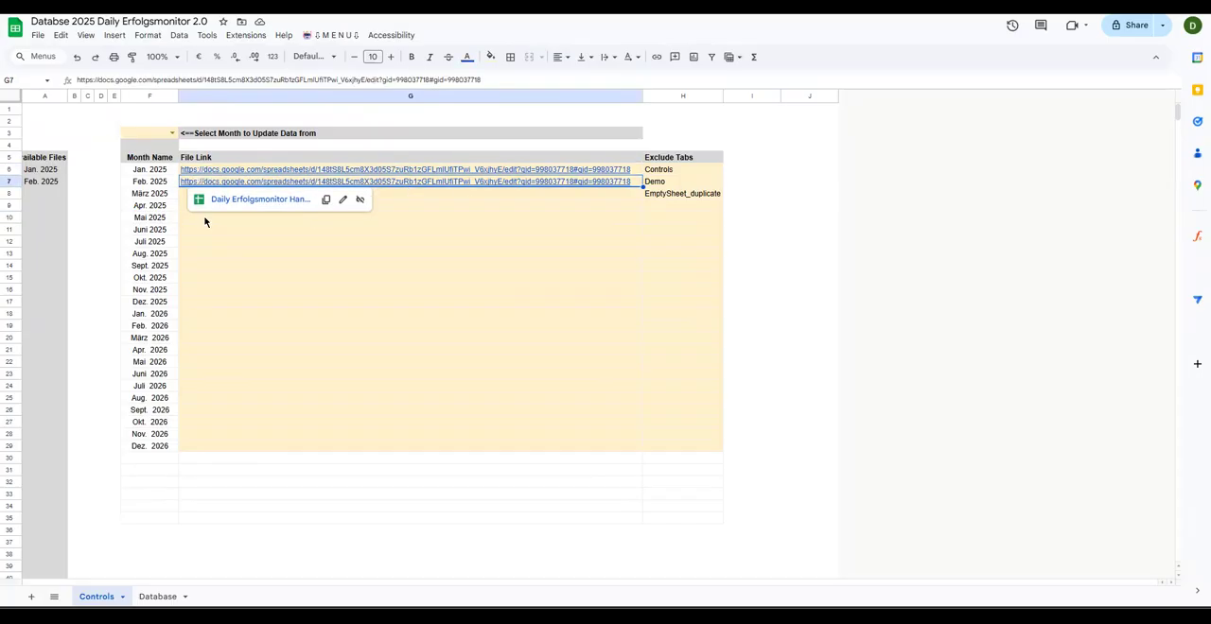
left_click(421, 207)
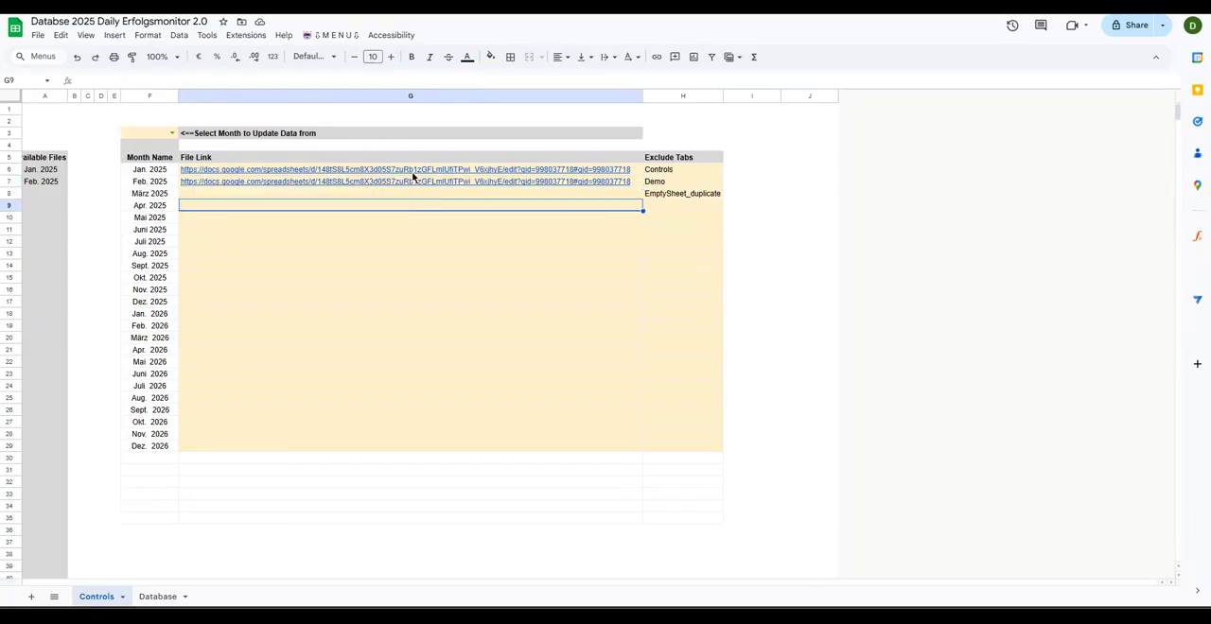
left_click(255, 196)
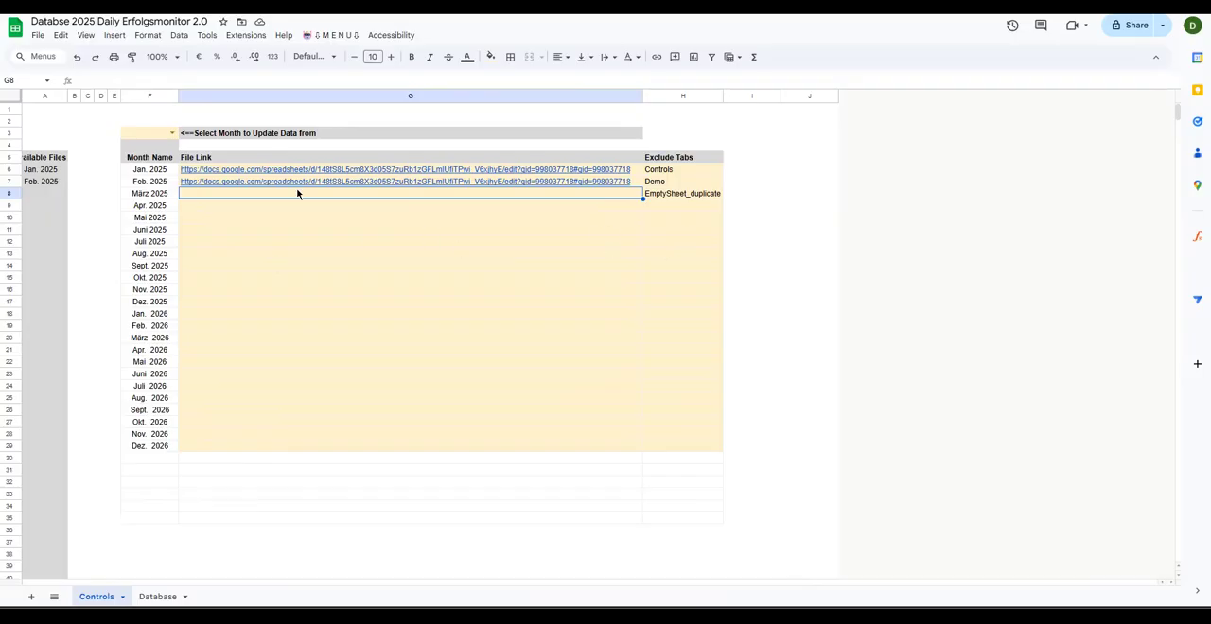
left_click_drag(269, 175, 280, 525)
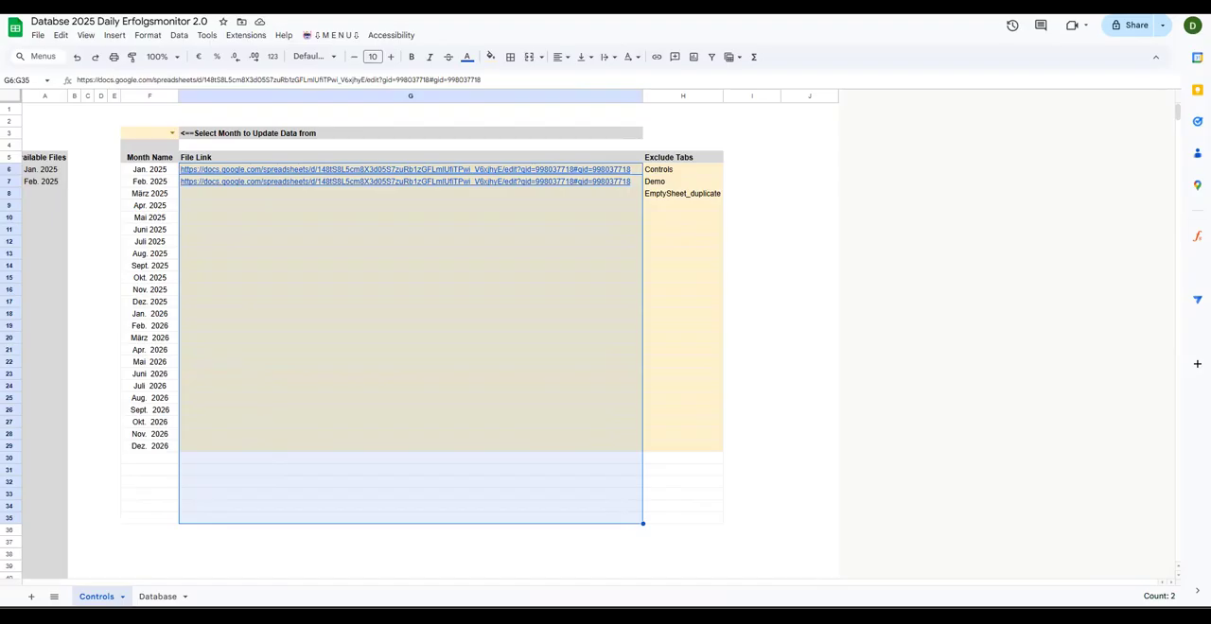
Copy this spreadsheet's own URL and paste it as the File Link for März 2025
left_click(560, 12)
key("ctrl+c")
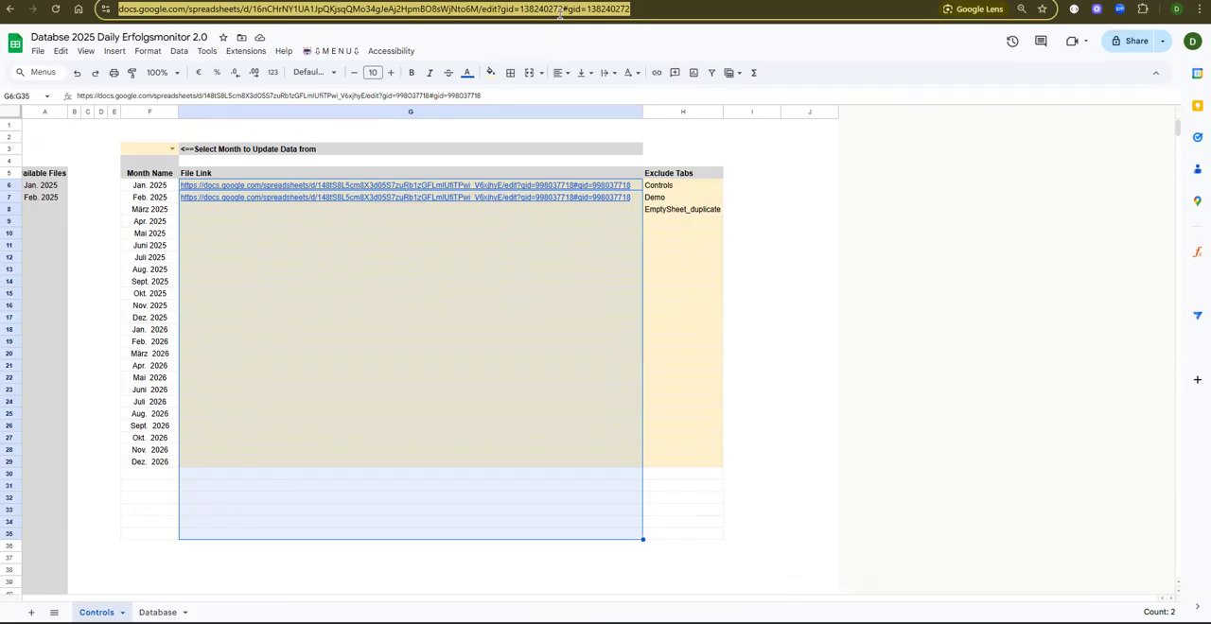
left_click(423, 212)
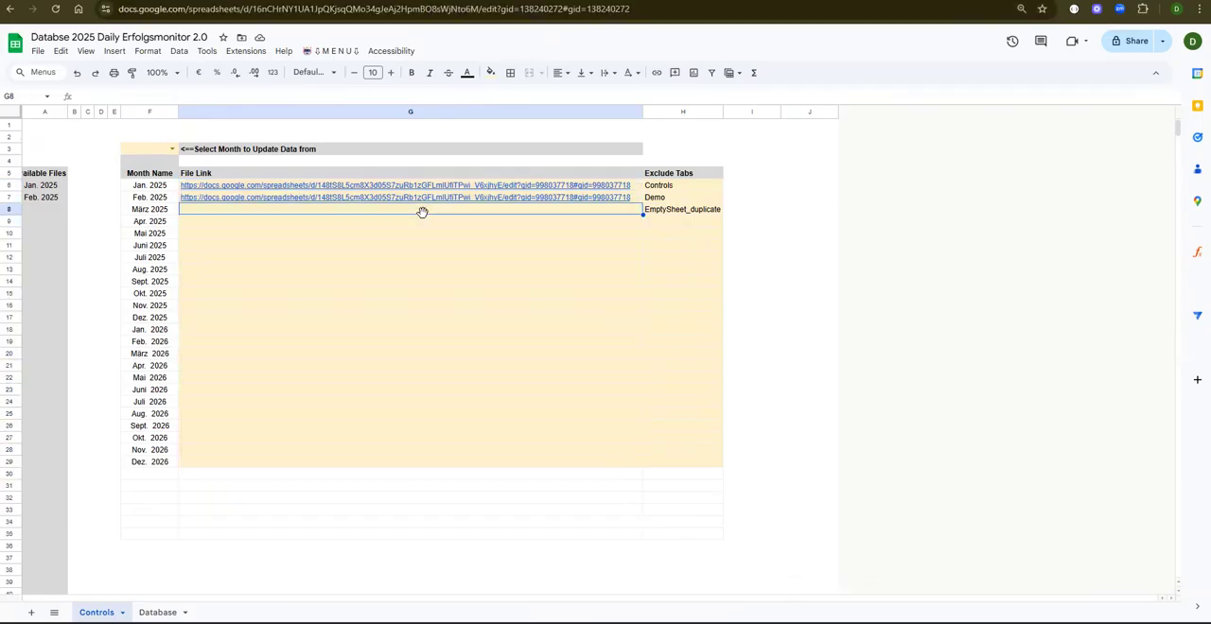
key("ctrl+v")
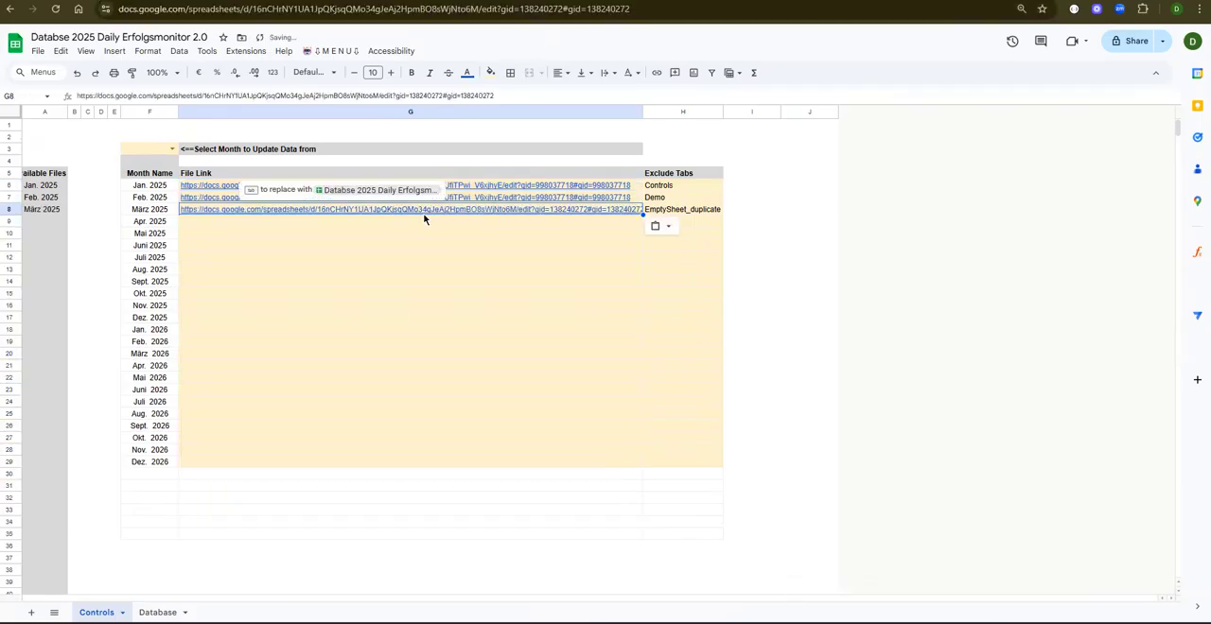
right_click(423, 213)
mouse_move(464, 246)
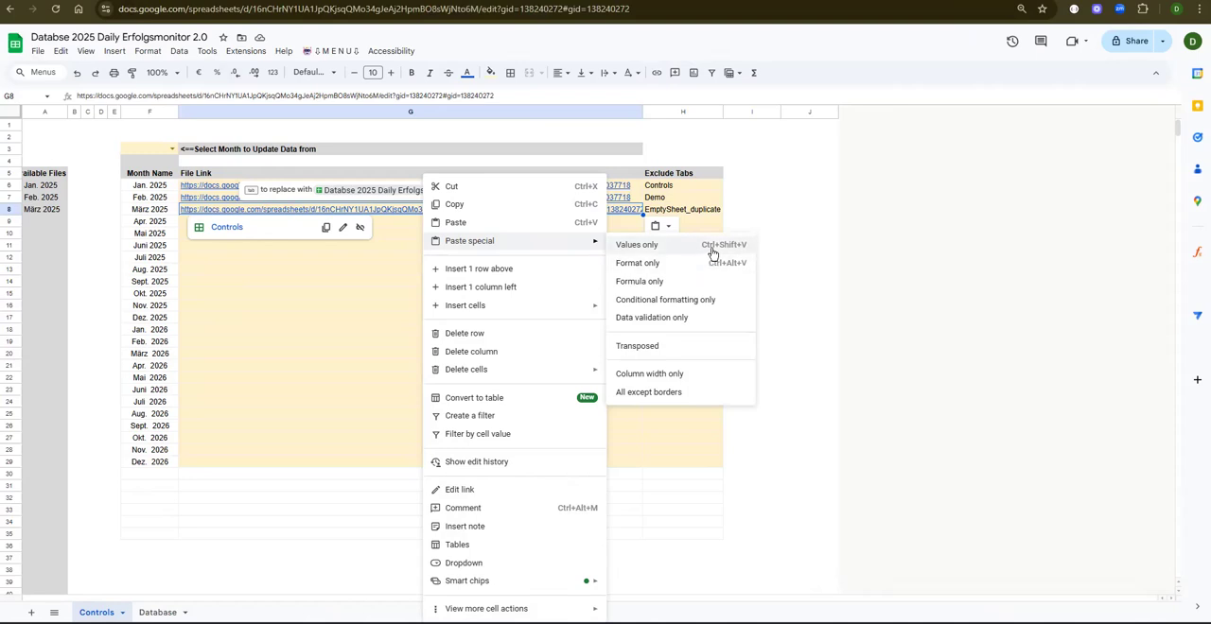
left_click(778, 212)
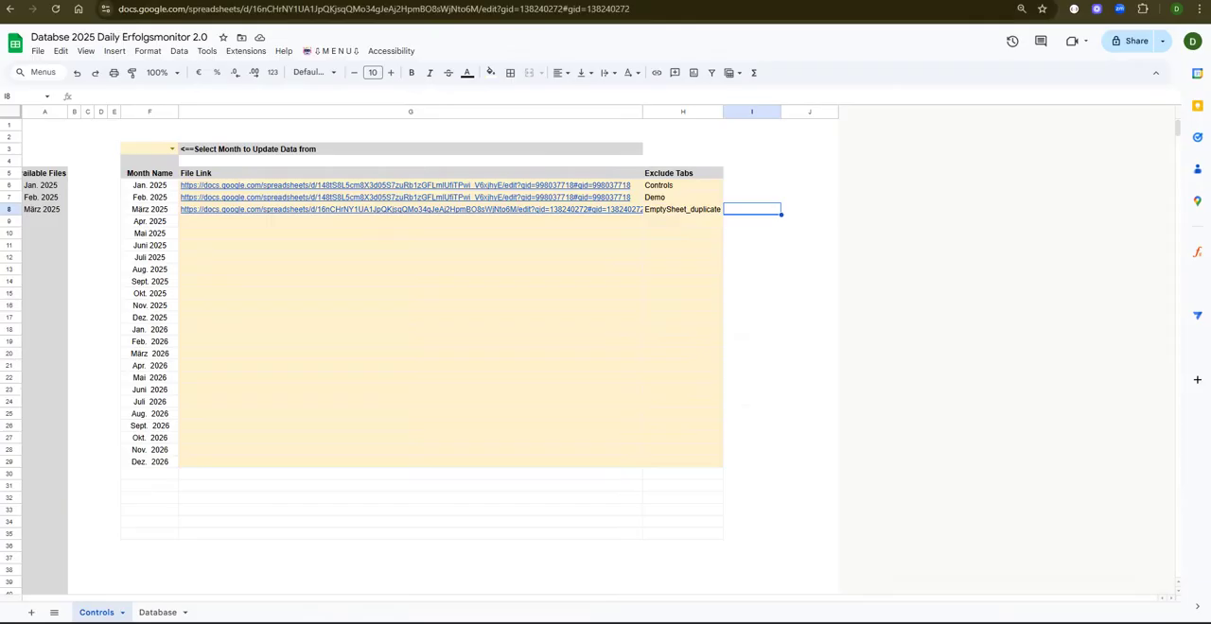
Switch to the Daily Erfolgsmonitor Handwerker Pro Gewerk (Juni) spreadsheet, turn off formula display and review its Controls, Demo and EmptySheet_duplicate sheets
left_click_drag(672, 184, 671, 451)
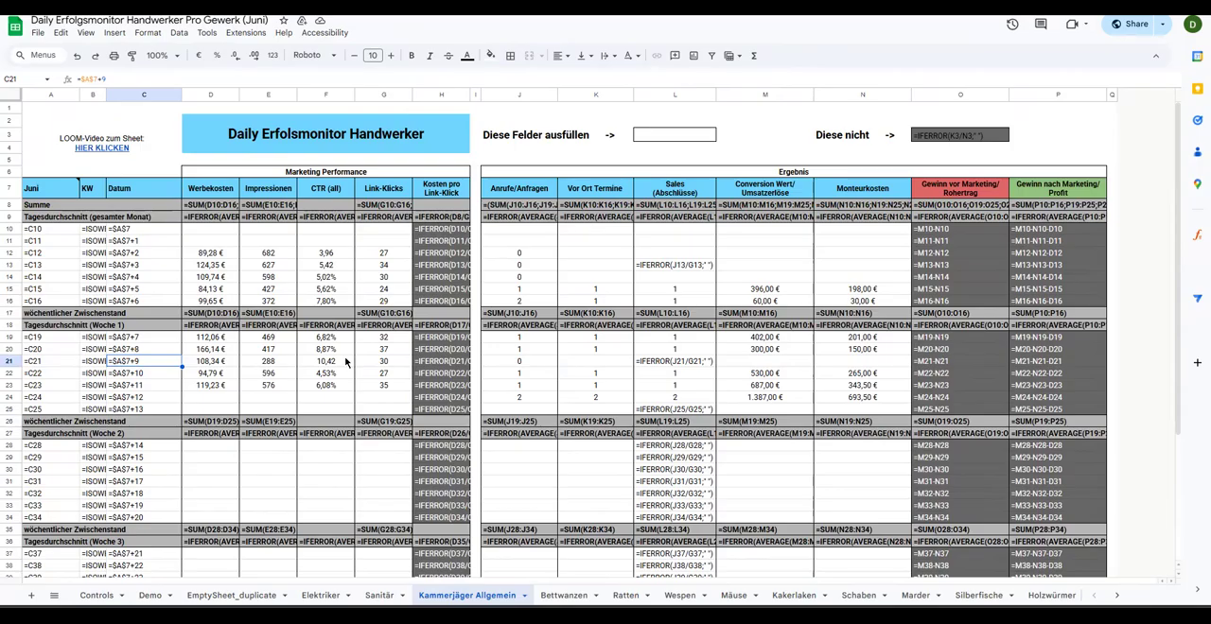
key("ctrl+grave")
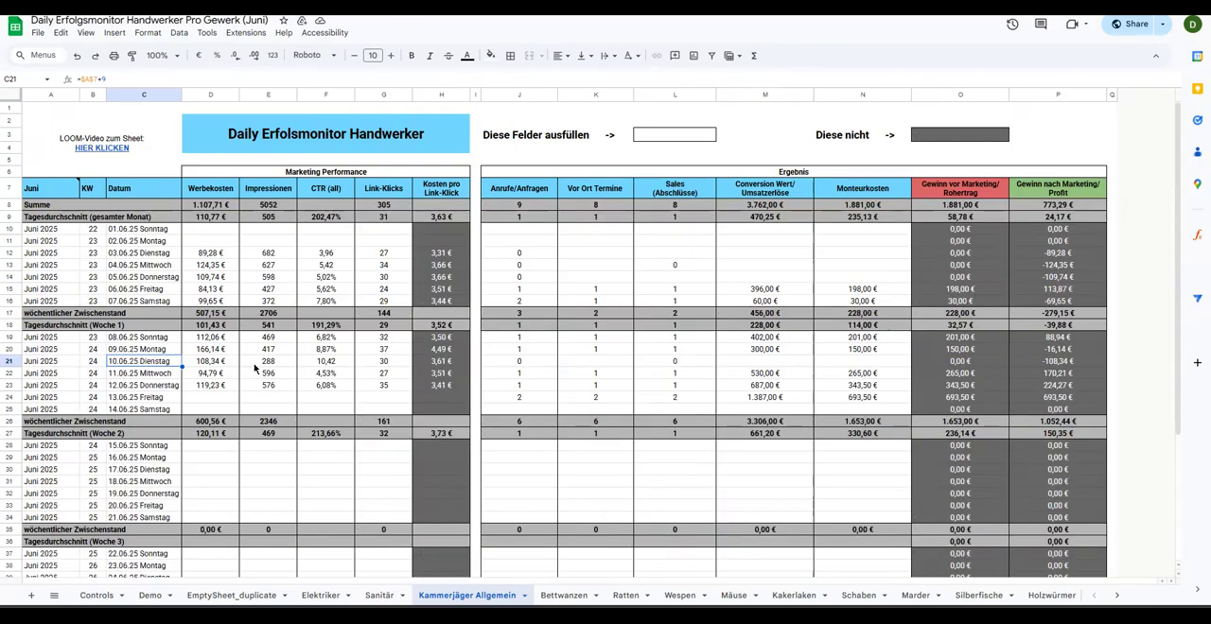
left_click(98, 596)
left_click(150, 598)
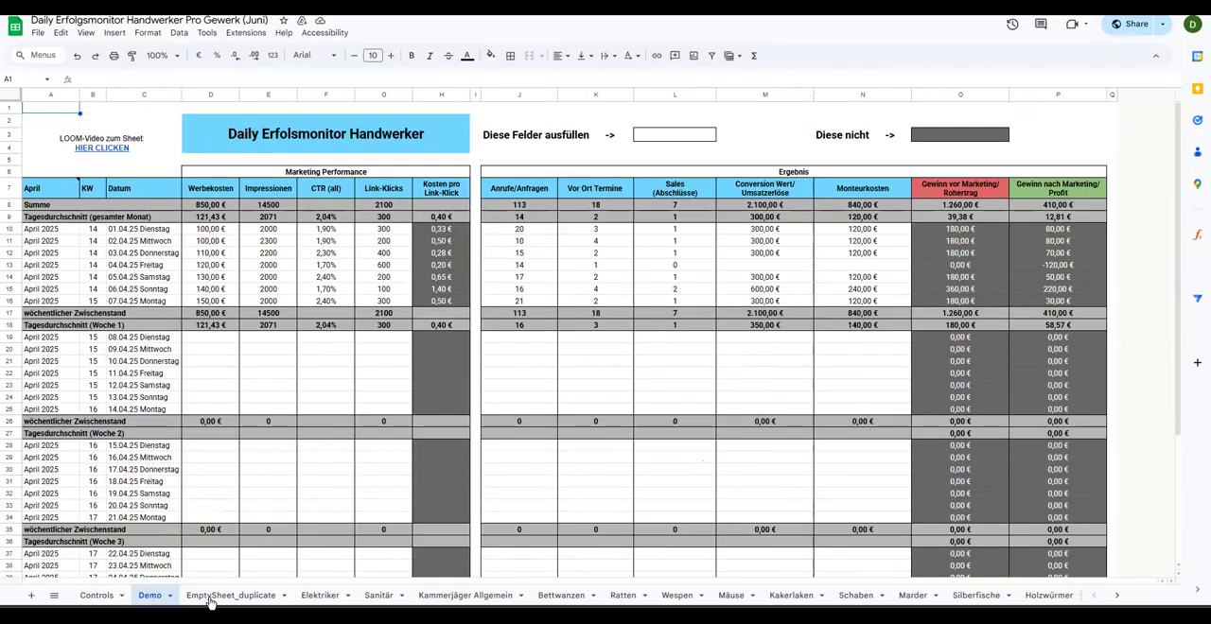
left_click(211, 600)
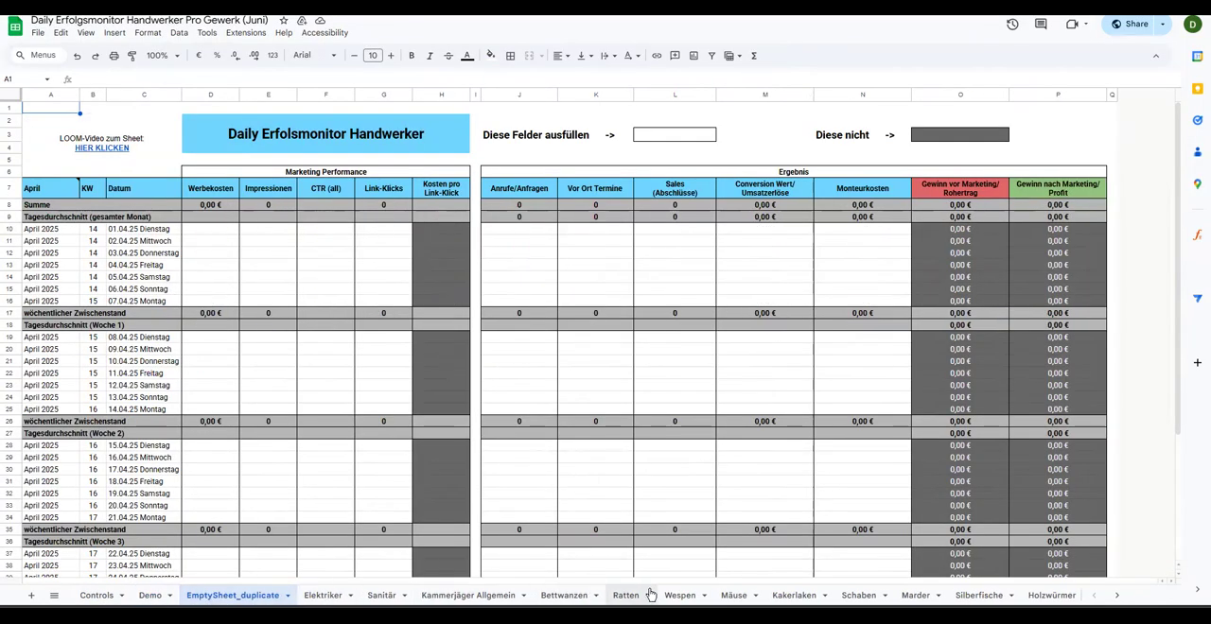
left_click(97, 595)
left_click(148, 596)
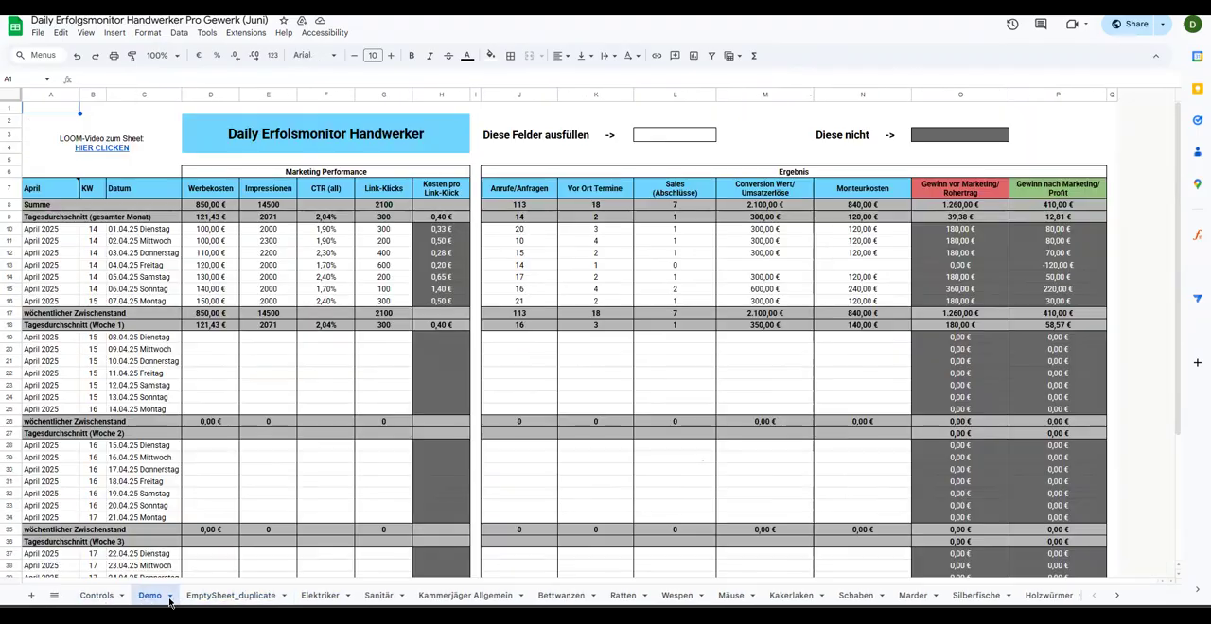
left_click(225, 598)
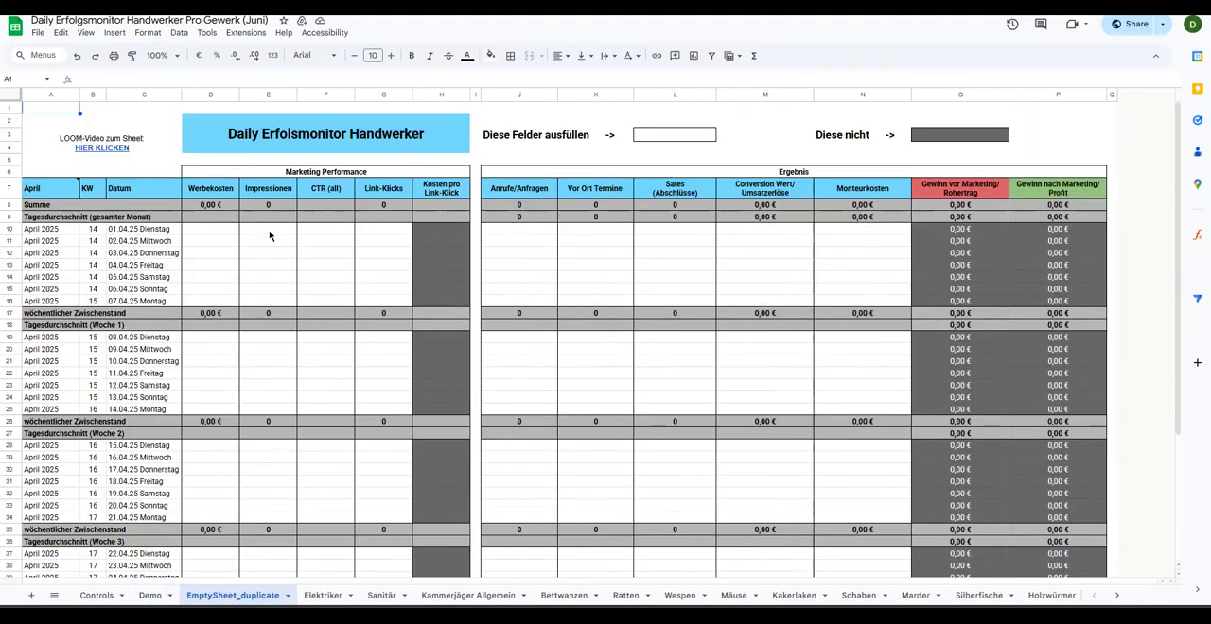
left_click(149, 595)
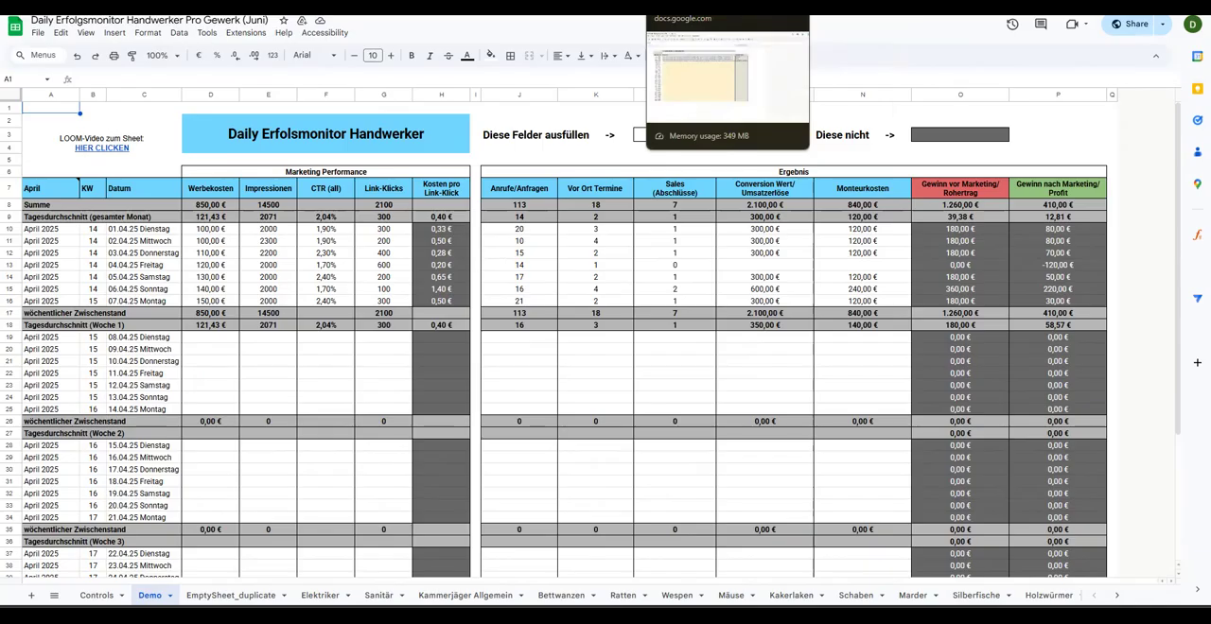
Return to the Databse 2025 Daily Erfolgsmonitor 2.0 spreadsheet and examine the Exclude Tabs entries
left_click(677, 8)
left_click_drag(670, 169, 671, 196)
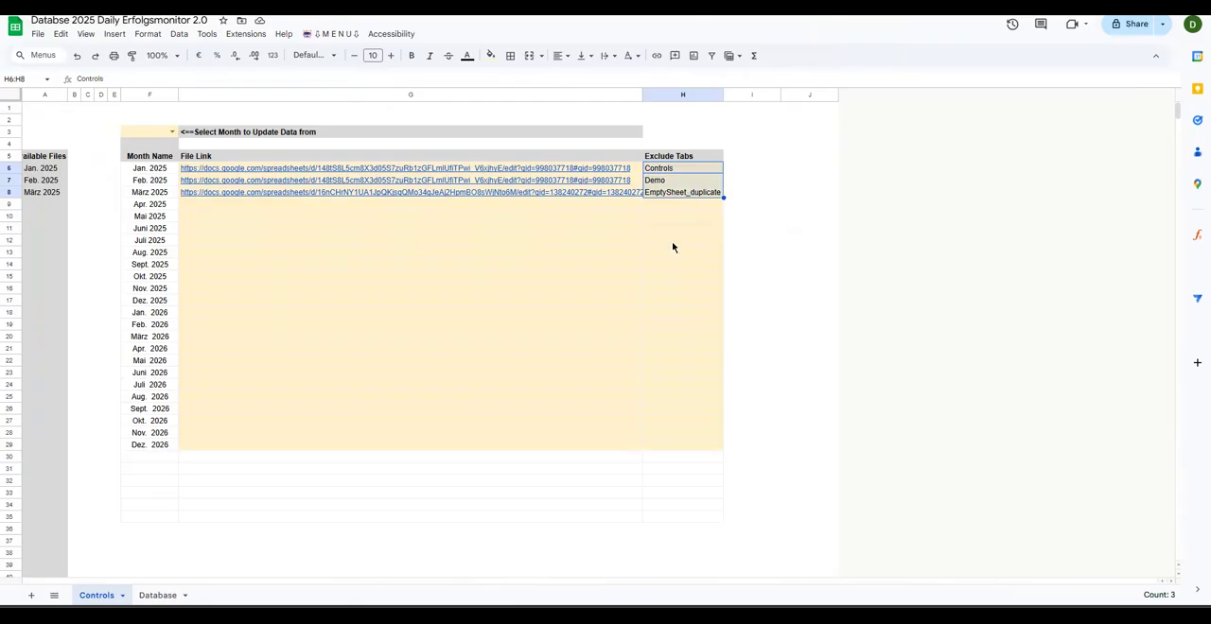
left_click_drag(677, 169, 678, 206)
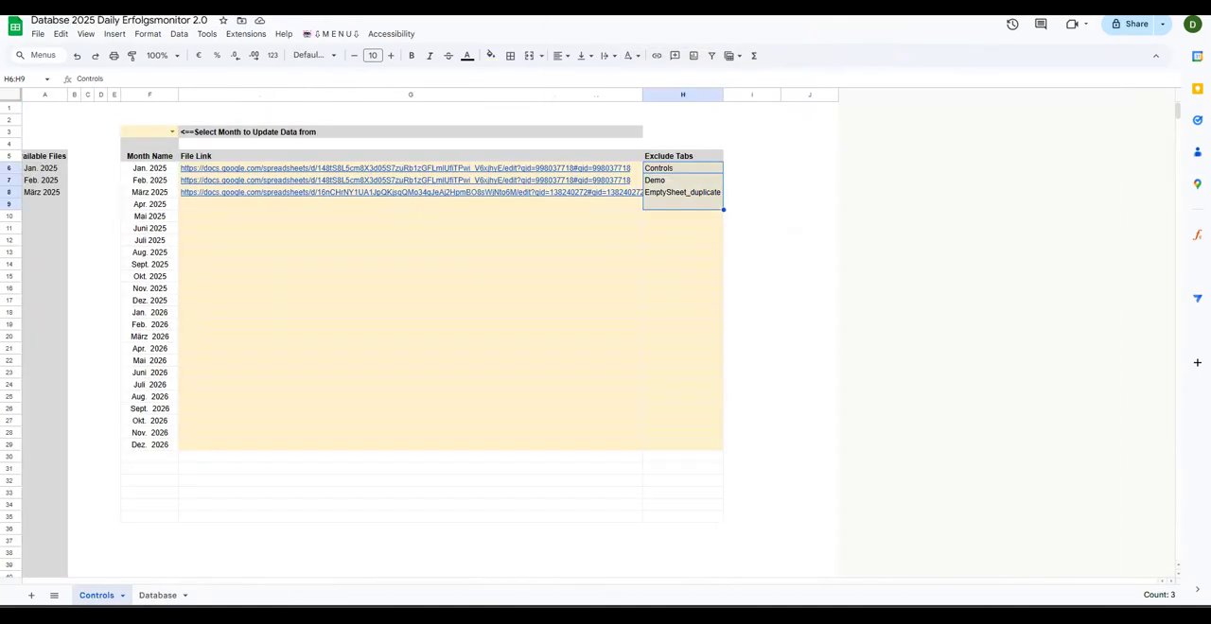
Examine the months offered in the update-month selection cell F3 and close the list without choosing one
left_click(162, 133)
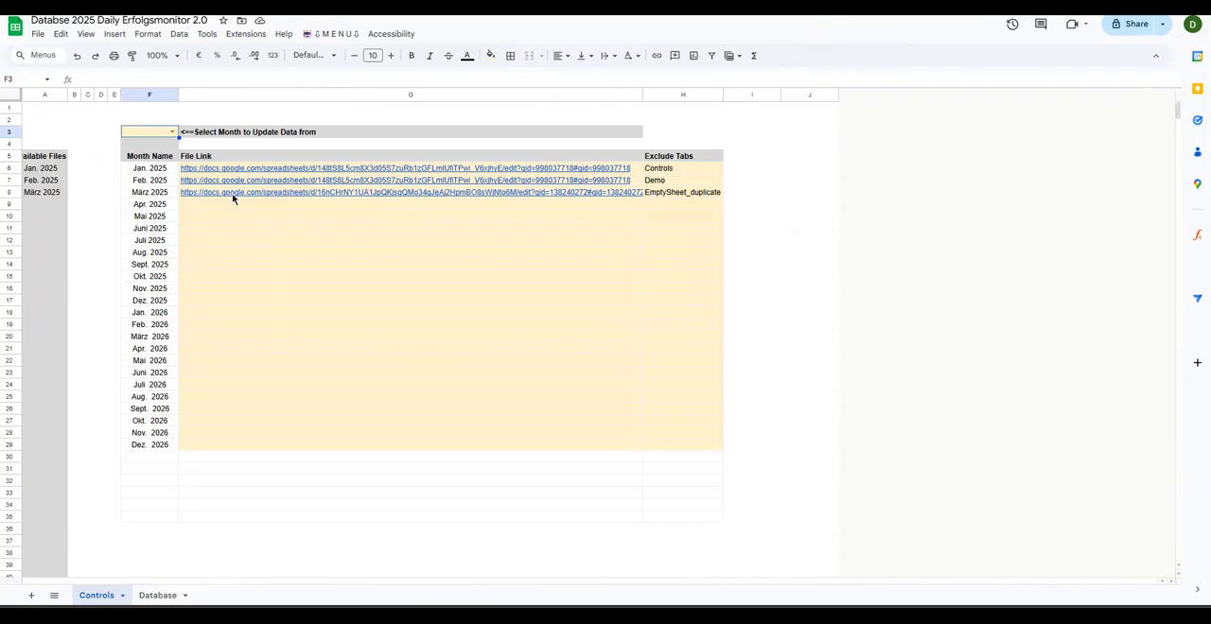
left_click(171, 132)
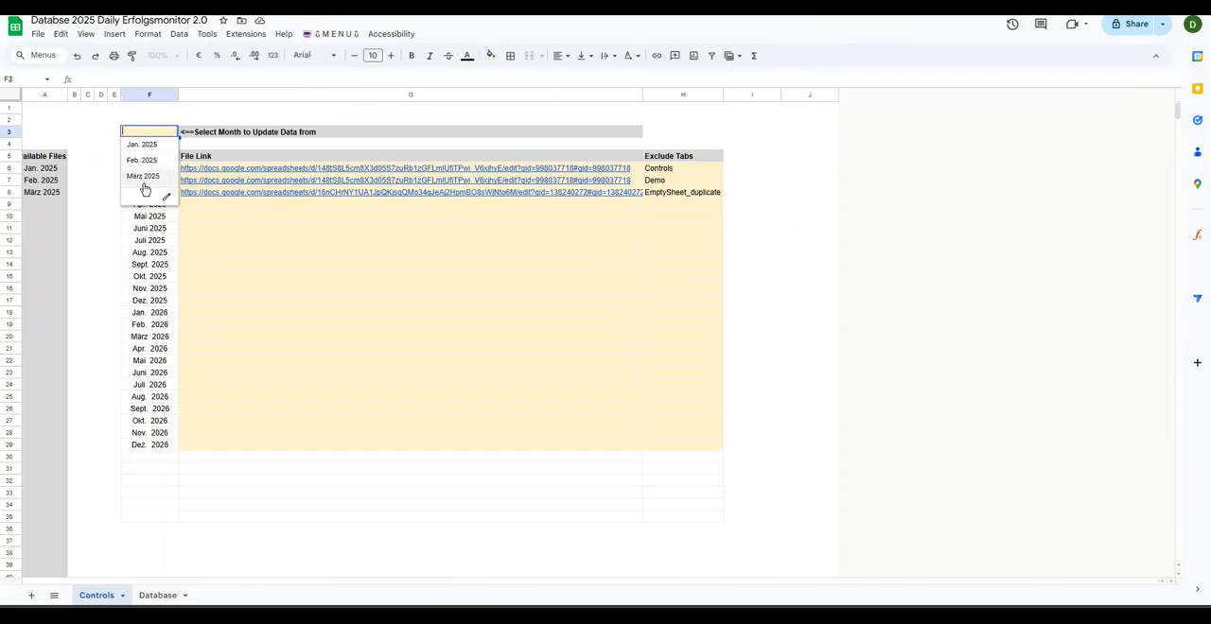
left_click(218, 280)
Delete the File Link for März 2025 and check the months offered in cell F3 again
left_click_drag(200, 170, 199, 196)
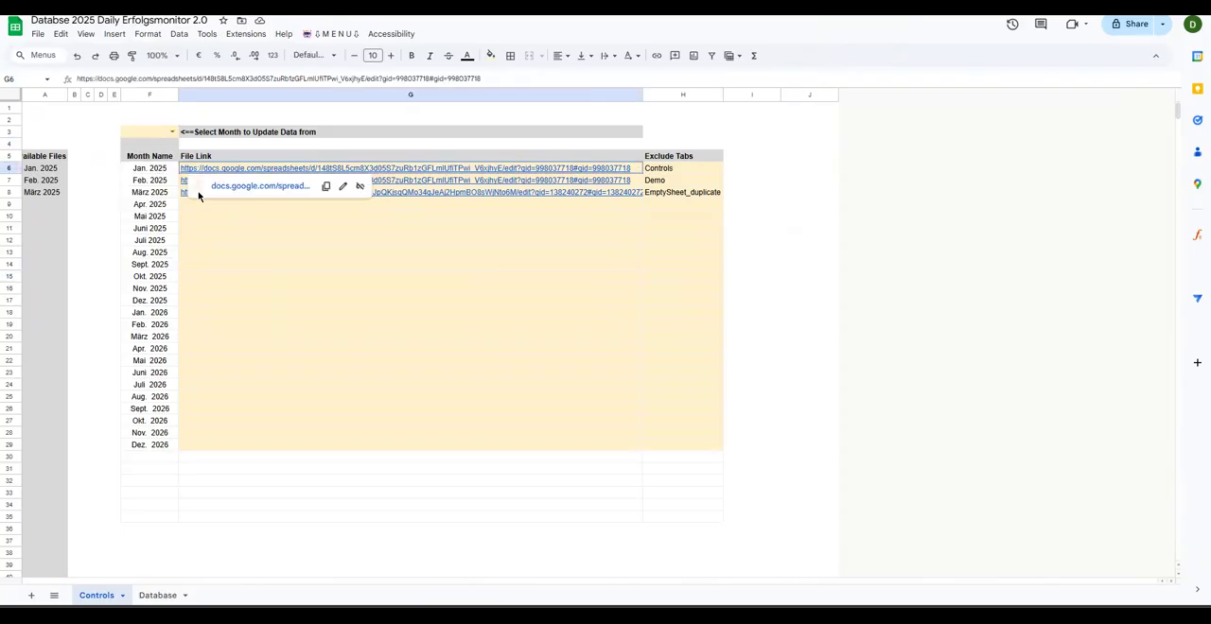
left_click(474, 196)
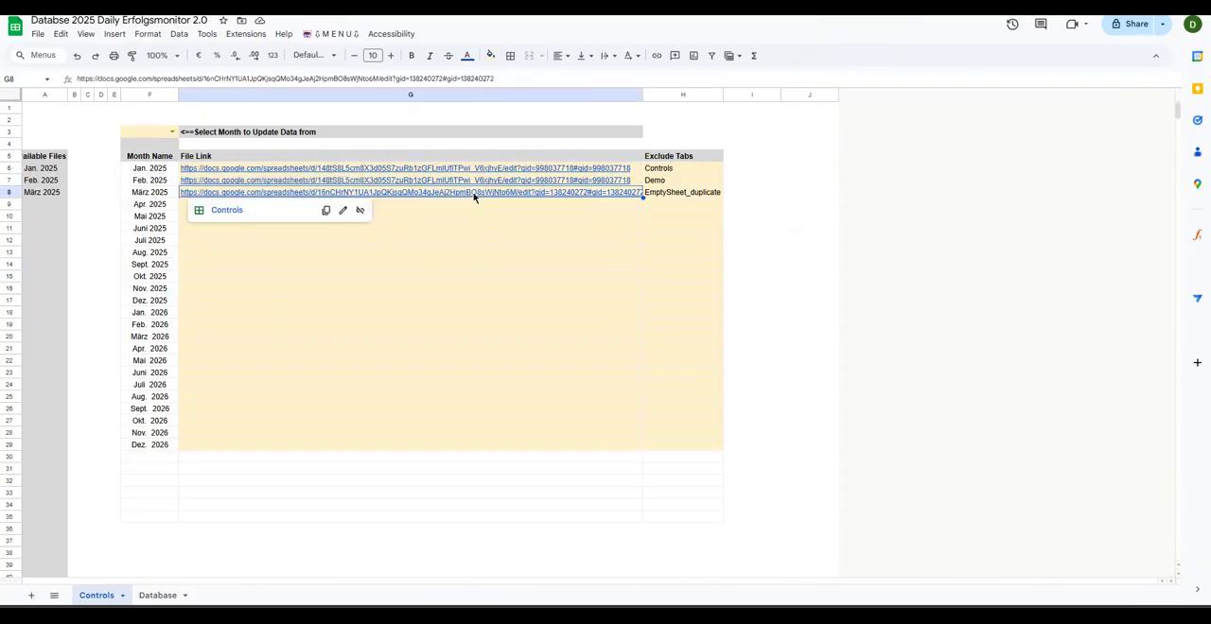
left_click(173, 131)
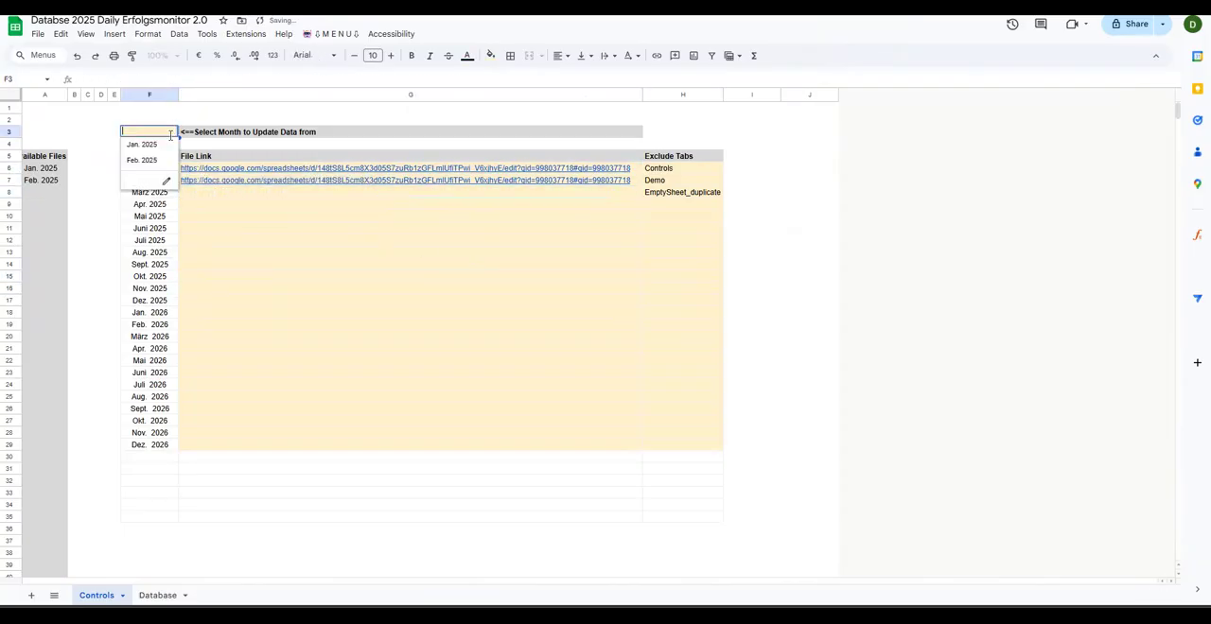
left_click(262, 228)
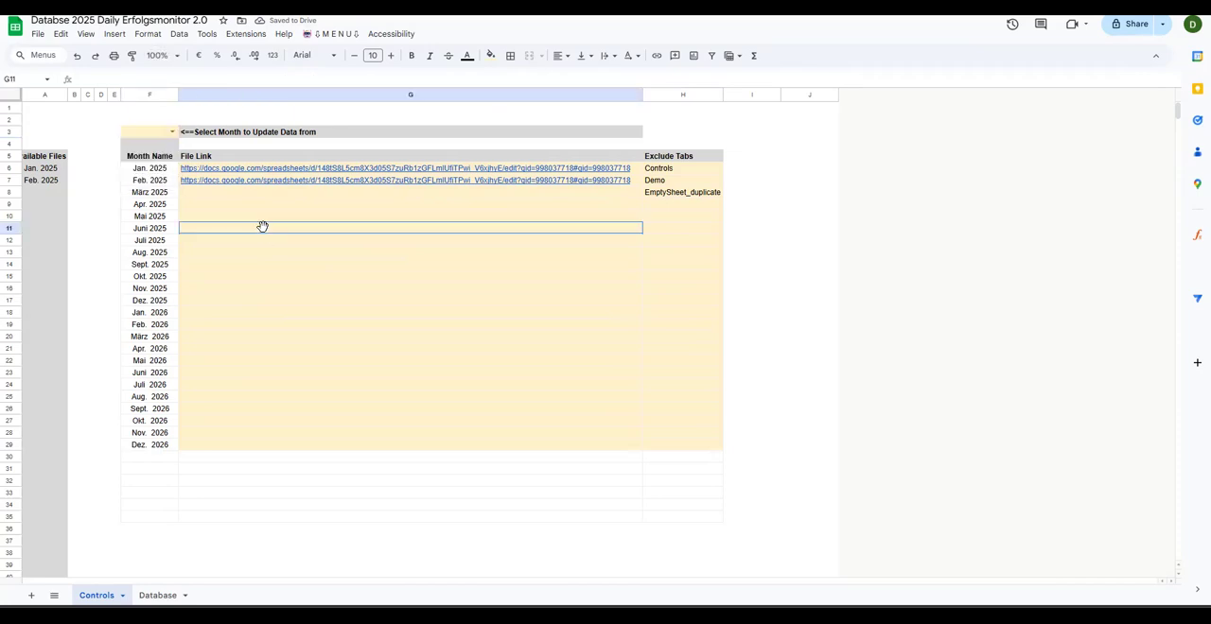
Select Jan. 2025 as the month to update data from and clear the selection again
left_click(171, 132)
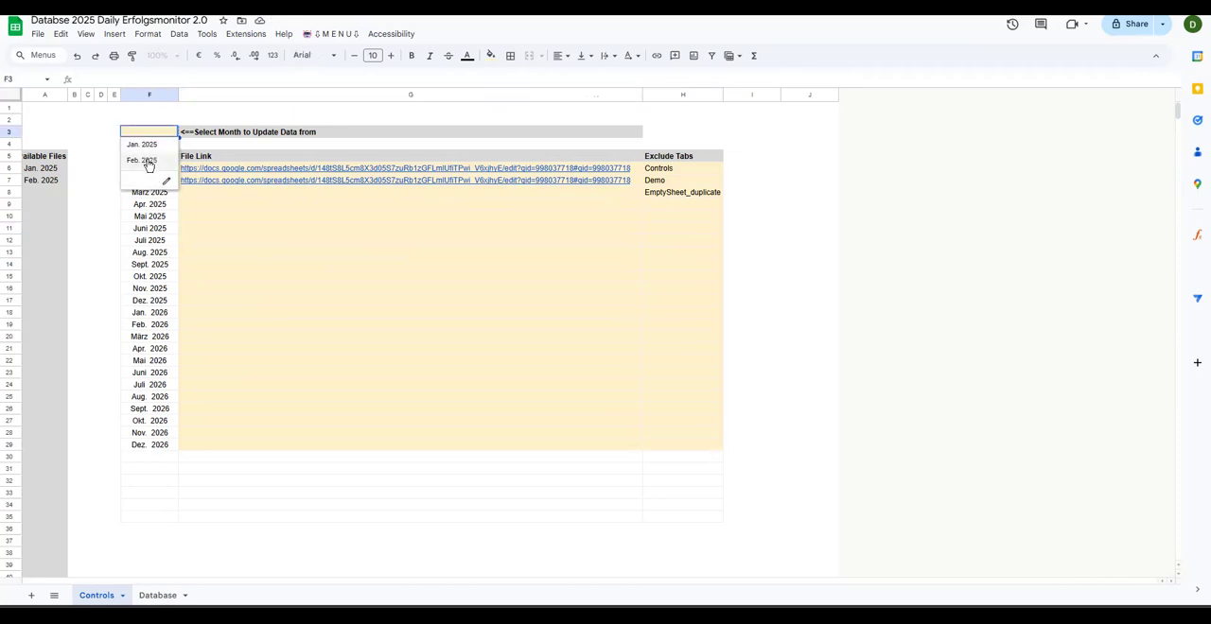
left_click(143, 145)
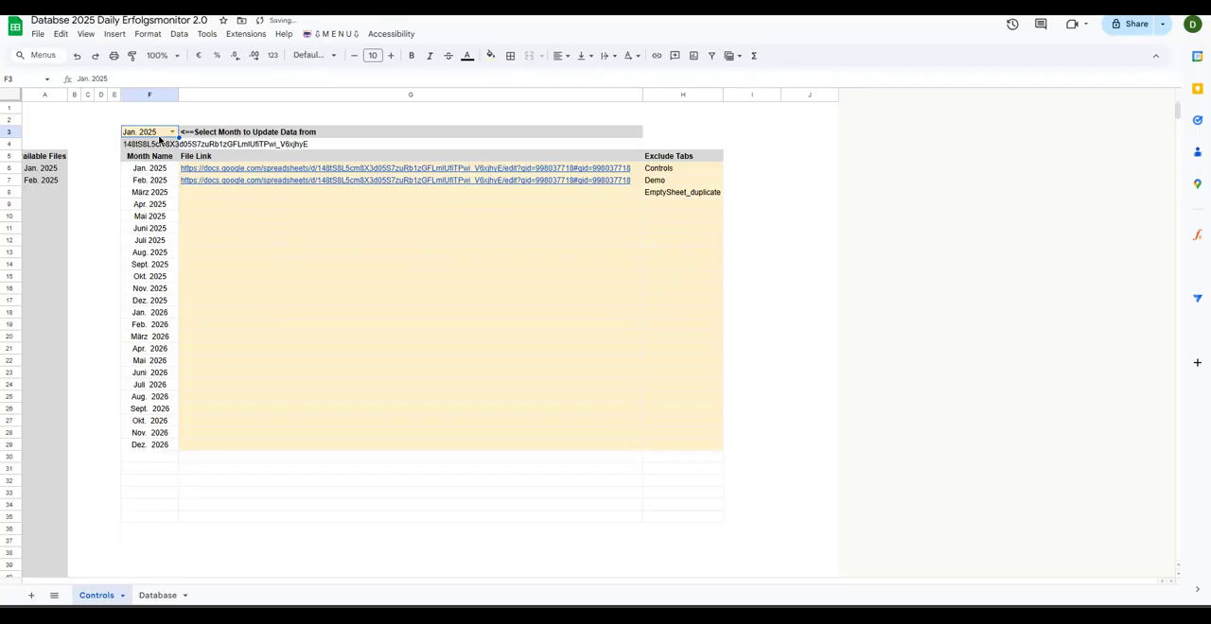
key("Delete")
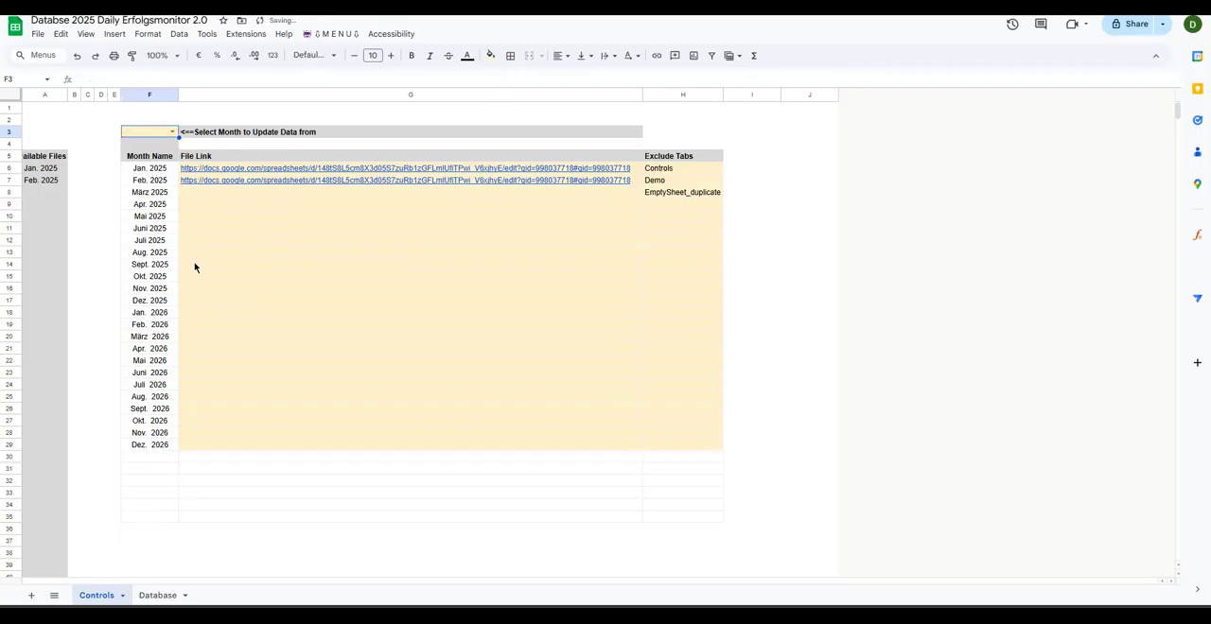
Examine how the Jan. 2025 and Feb. 2025 file links correspond to the months offered in cell F3
left_click_drag(284, 352, 261, 185)
left_click(261, 184)
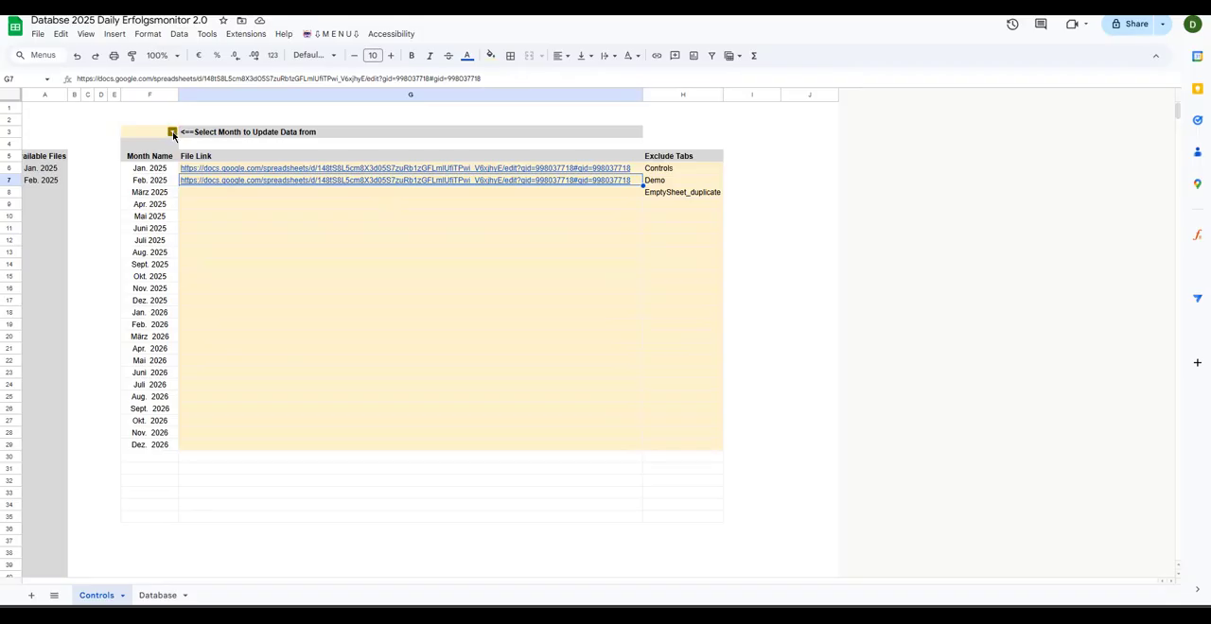
left_click(174, 134)
left_click(225, 261)
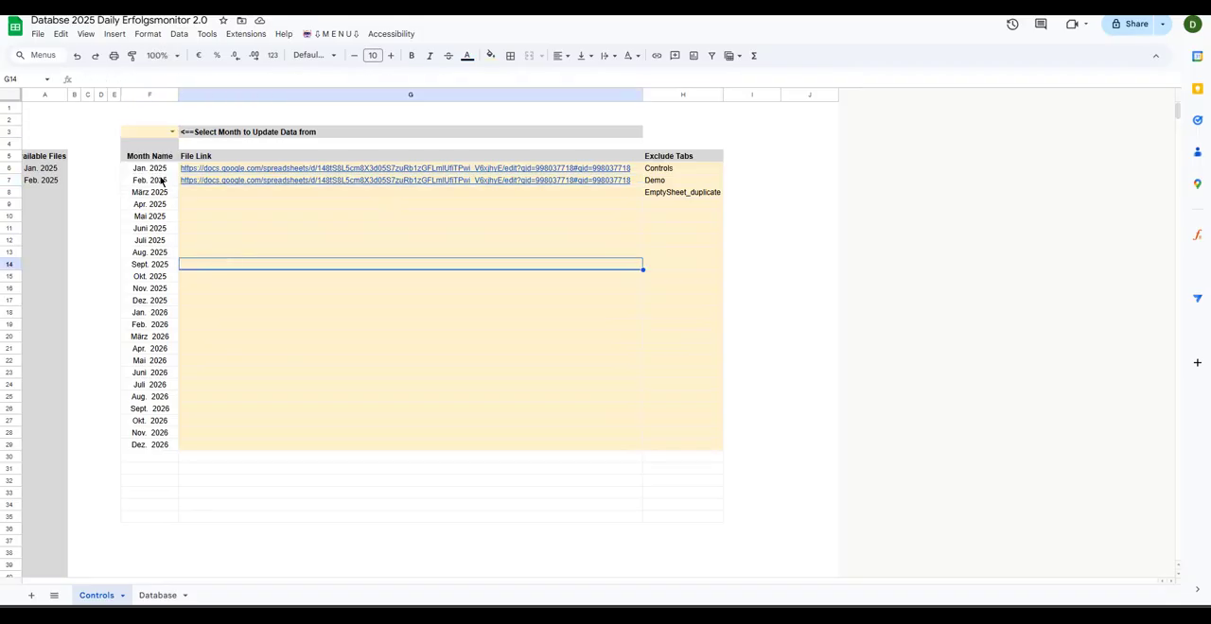
mouse_move(188, 187)
left_click_drag(157, 168, 222, 170)
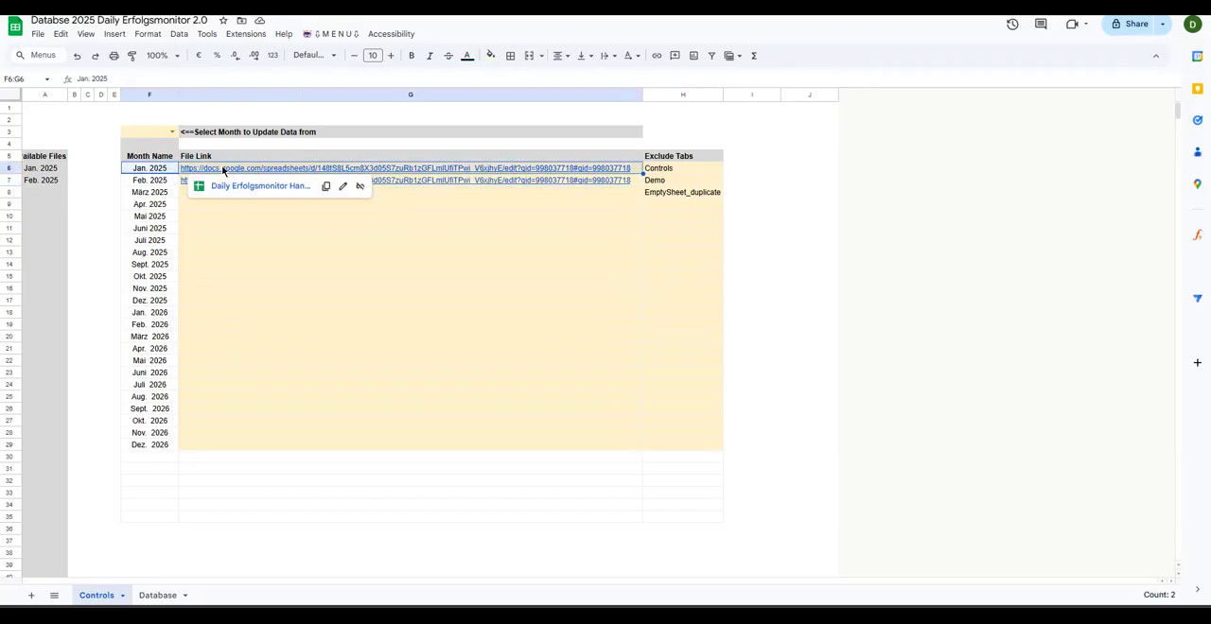
left_click(172, 132)
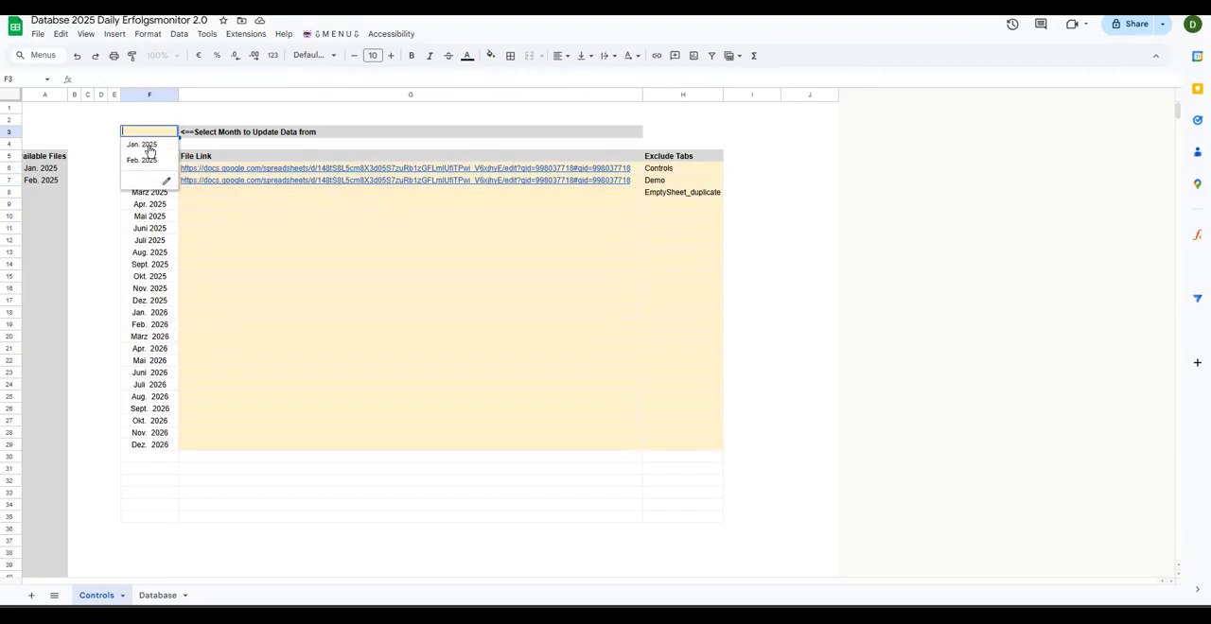
left_click(213, 279)
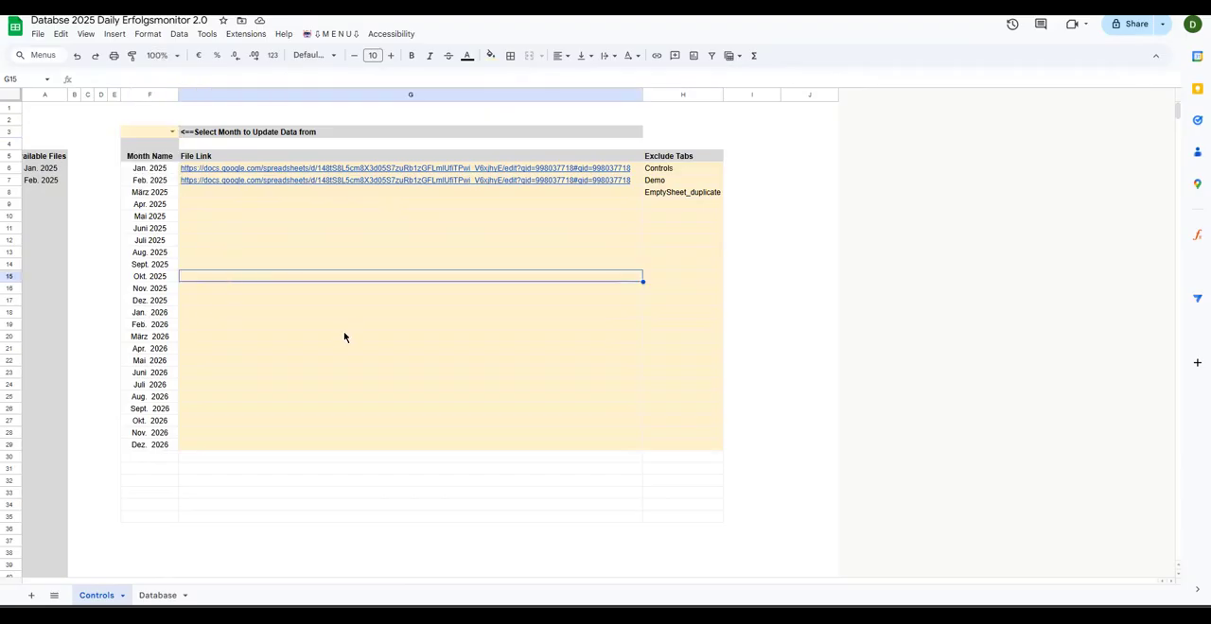
Examine the column headers from Product to Gewinn nach Marketing/Profit on the Database sheet
left_click(155, 595)
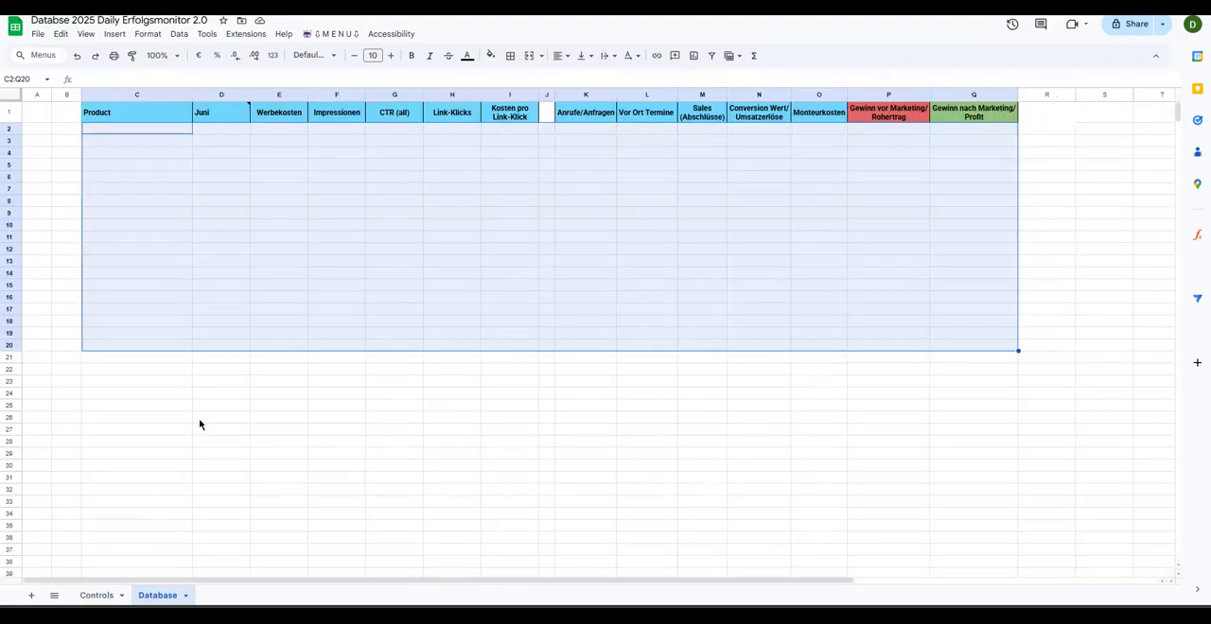
left_click(246, 218)
left_click_drag(176, 119, 974, 117)
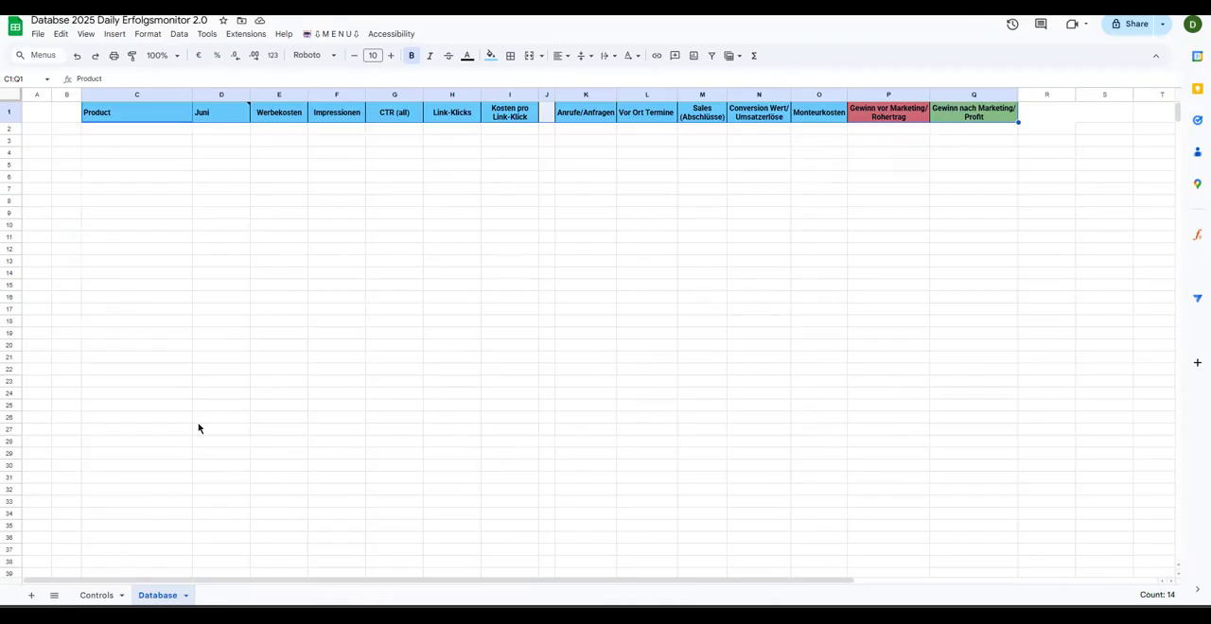
Examine the month selector in F3 and the File Link column beside the month names on the Controls sheet
left_click(96, 594)
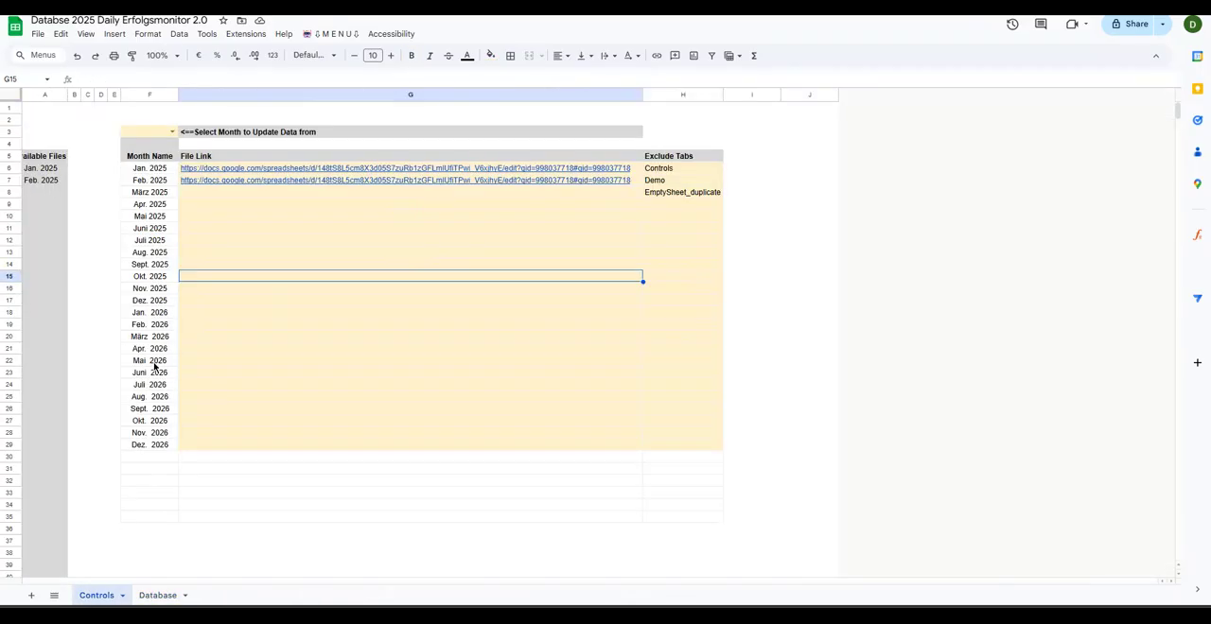
left_click(196, 194)
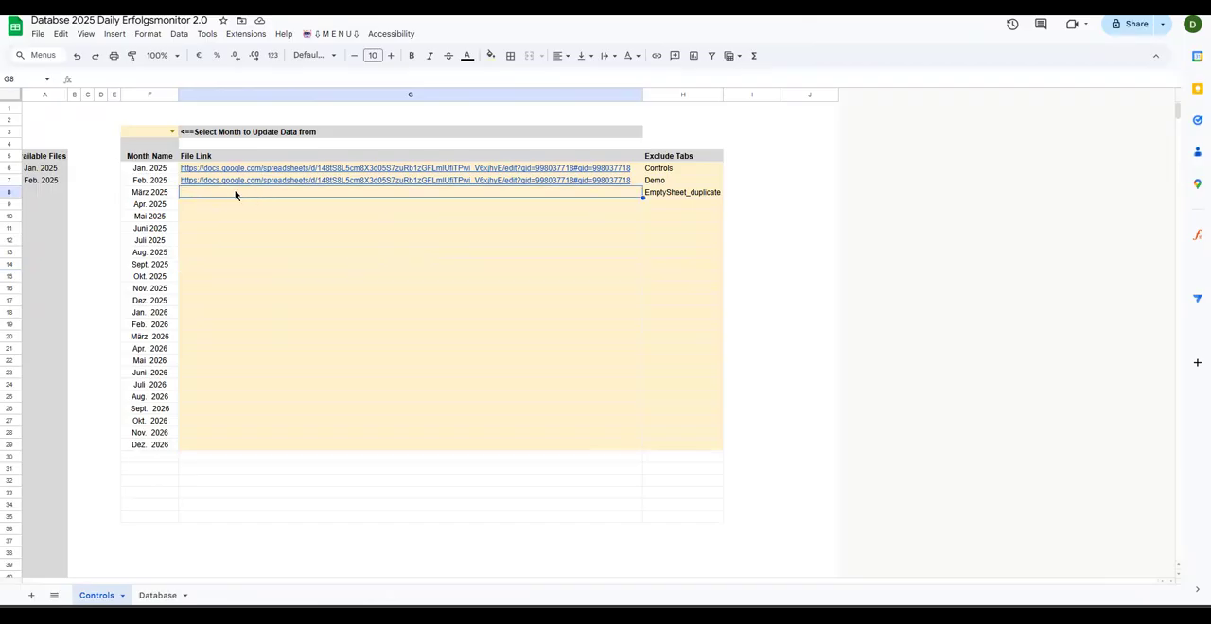
left_click(172, 131)
left_click_drag(284, 265, 284, 254)
left_click_drag(243, 157, 238, 449)
left_click(162, 172)
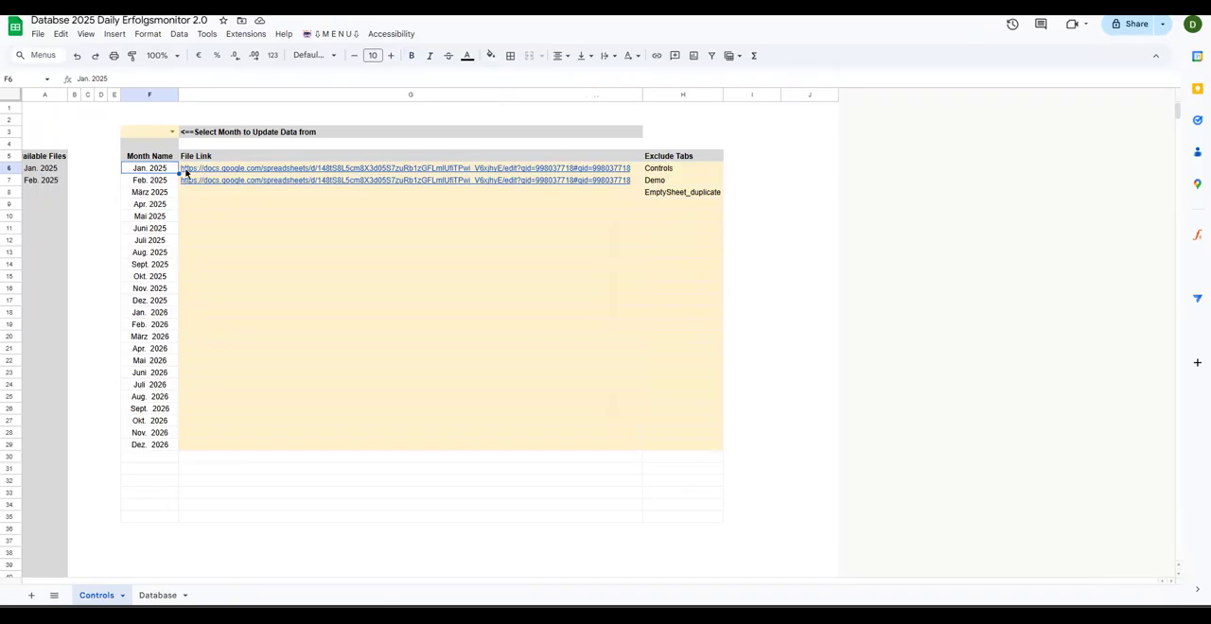
Select Jan. 2025 as the month in F3, run Update for Selected Month and check the Database sheet
left_click(172, 131)
left_click(158, 145)
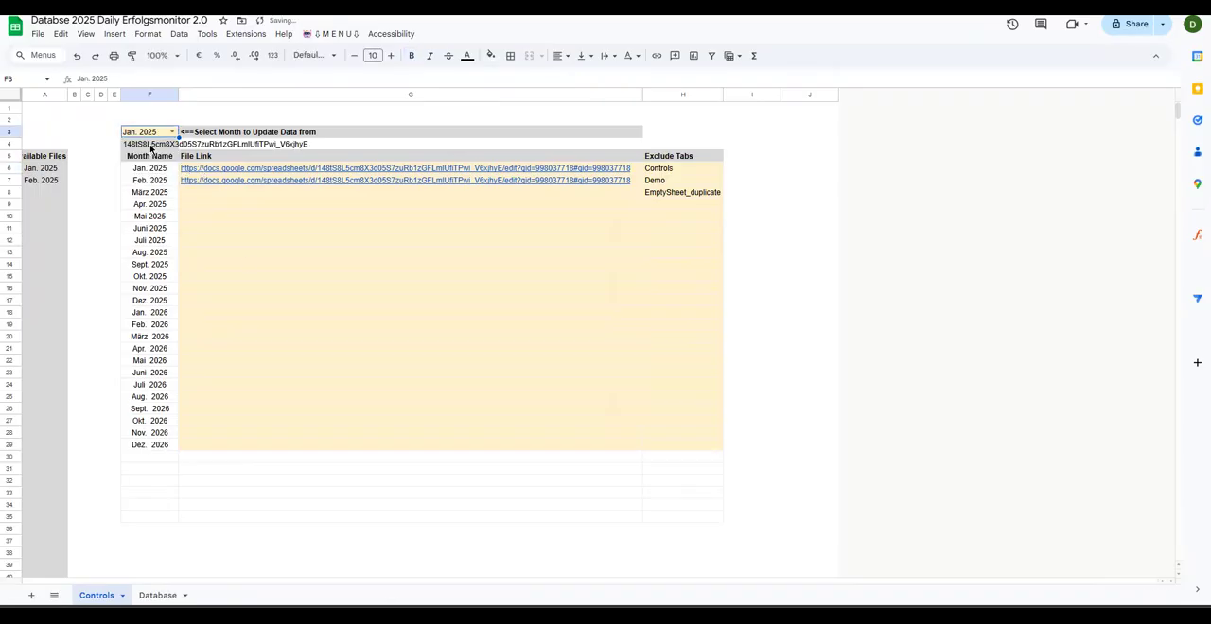
left_click(321, 35)
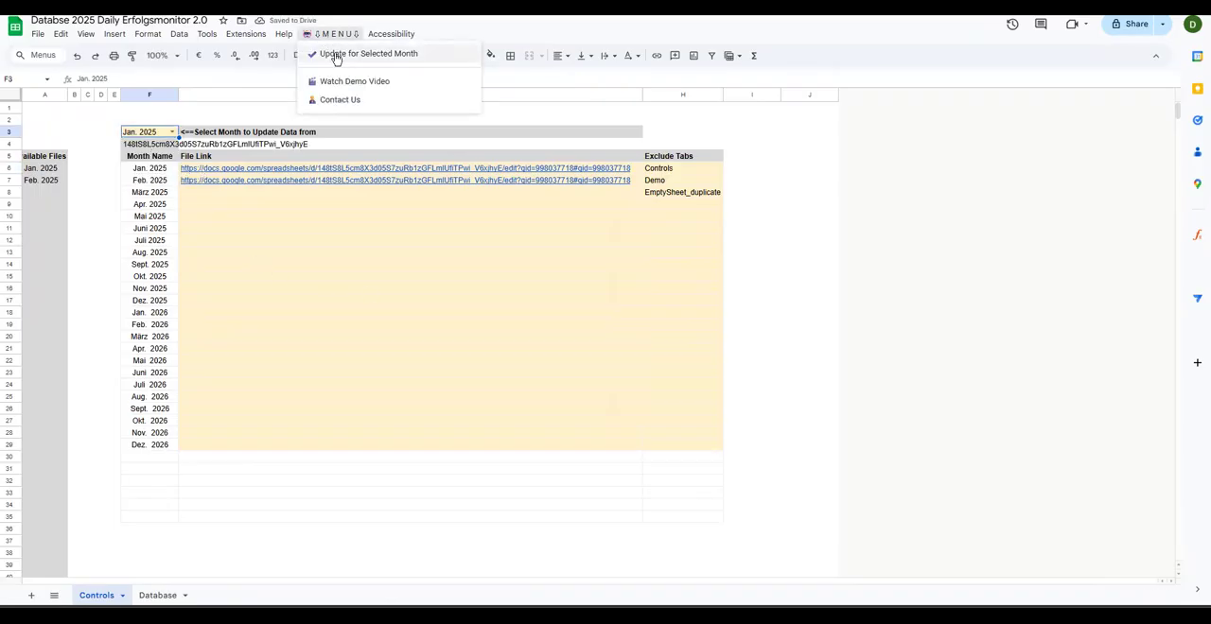
left_click(369, 58)
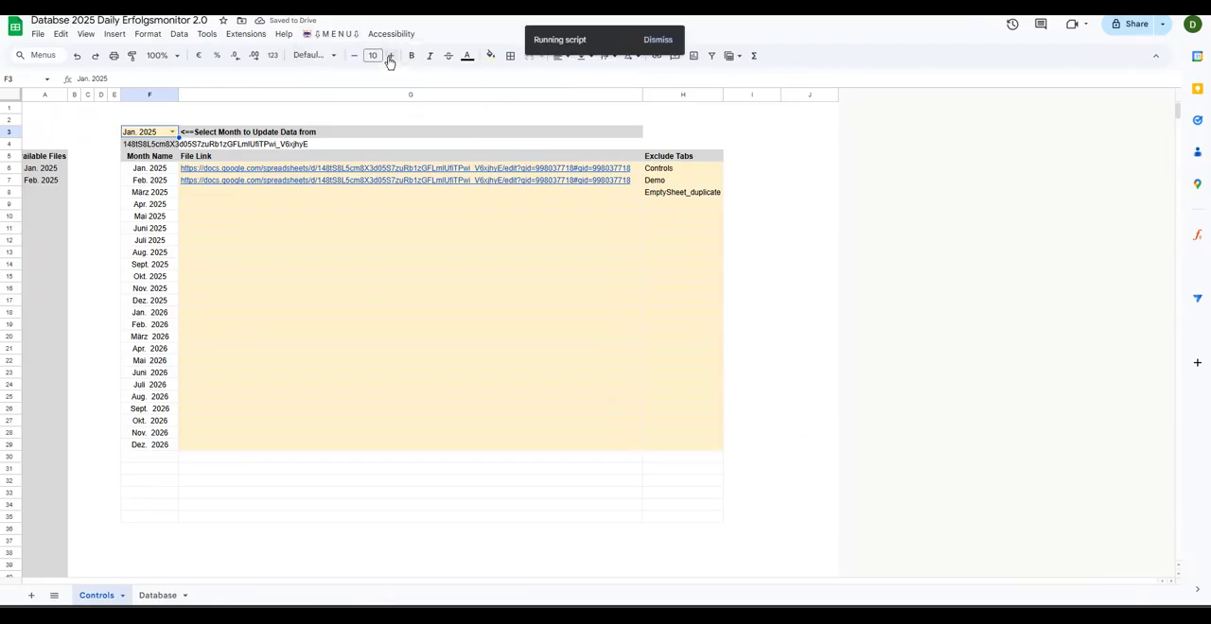
left_click(156, 595)
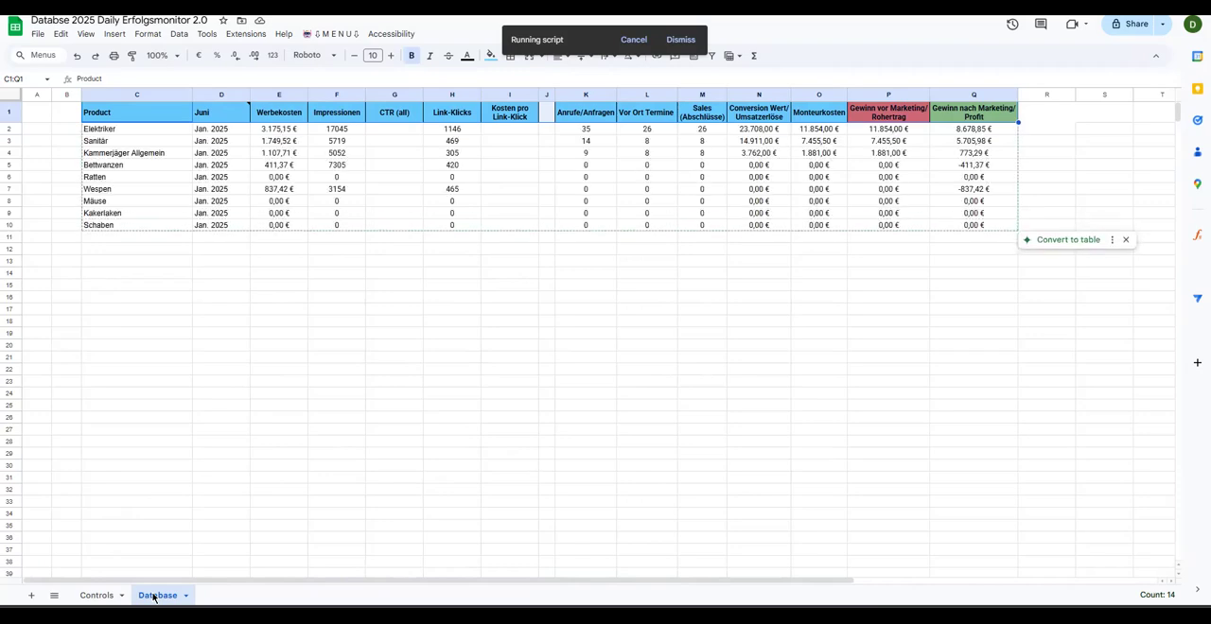
Compare the Exclude Tabs entries with the products on the Database sheet and the Summe row in the source file's Demo tab
left_click(96, 594)
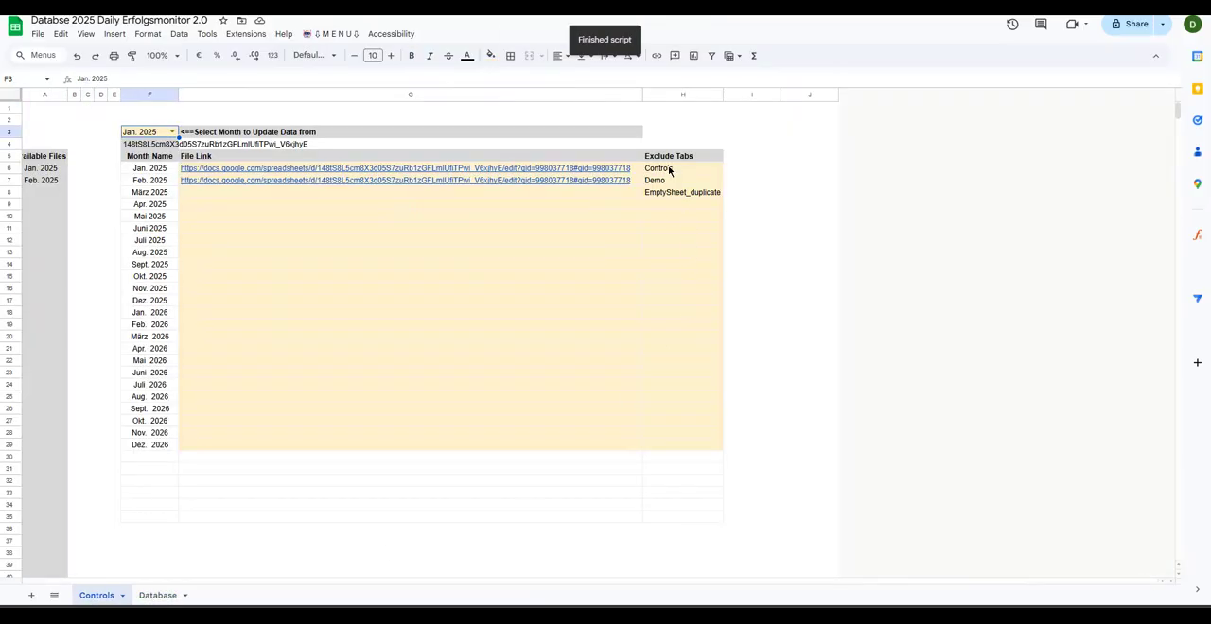
left_click_drag(668, 170, 673, 194)
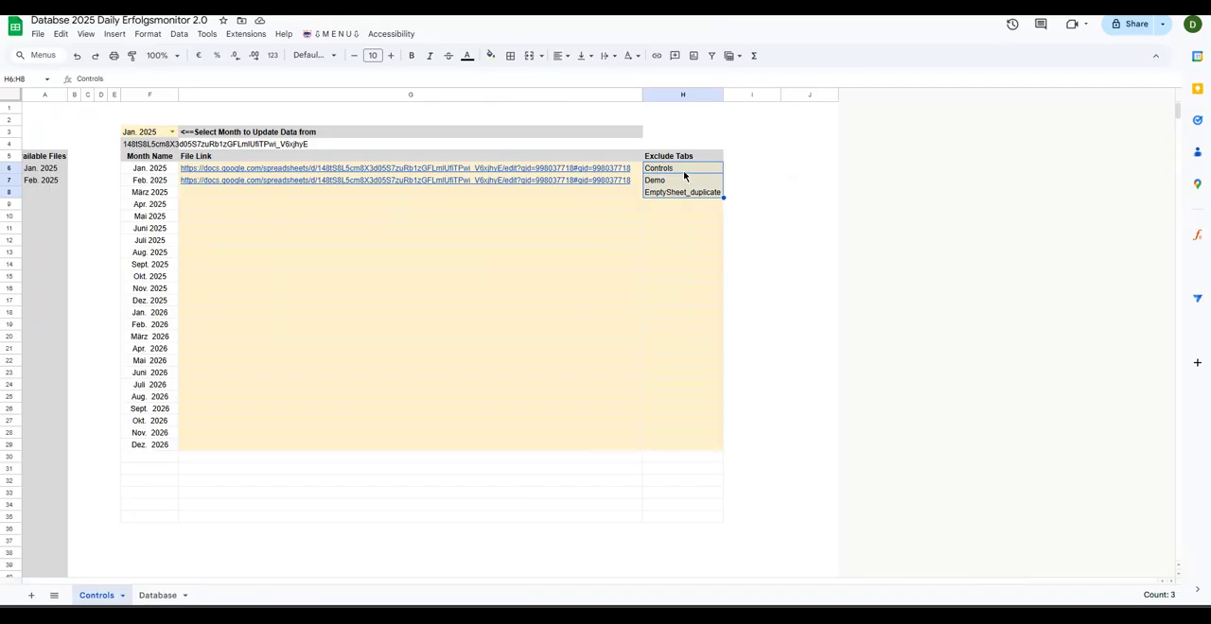
left_click(144, 595)
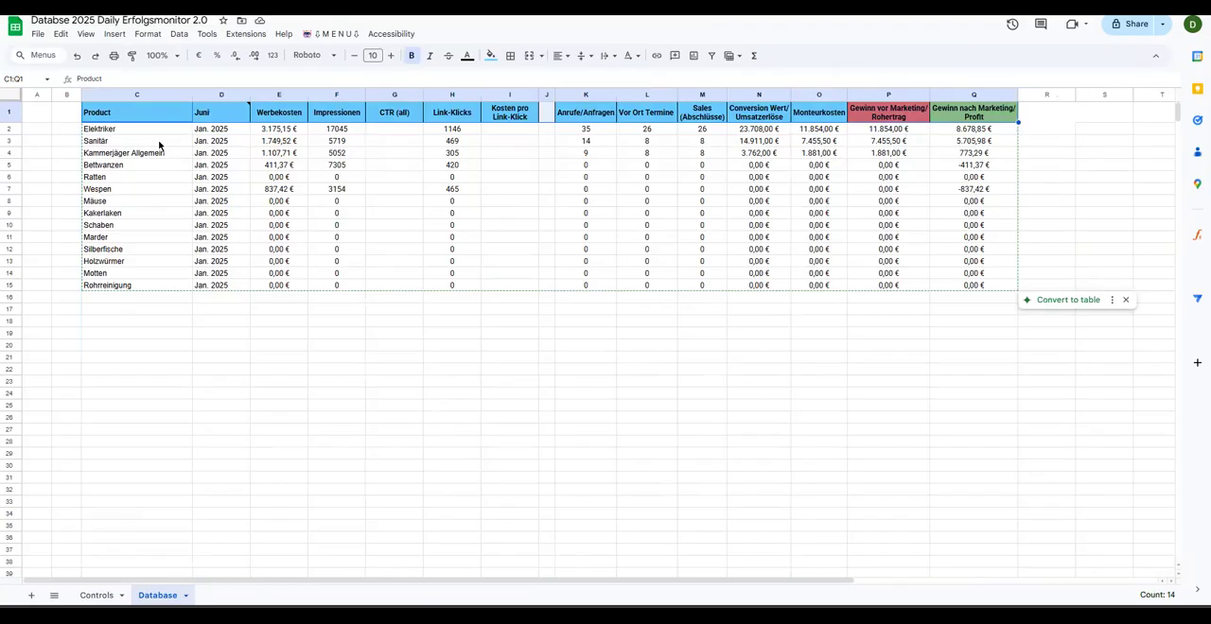
left_click_drag(172, 134, 157, 292)
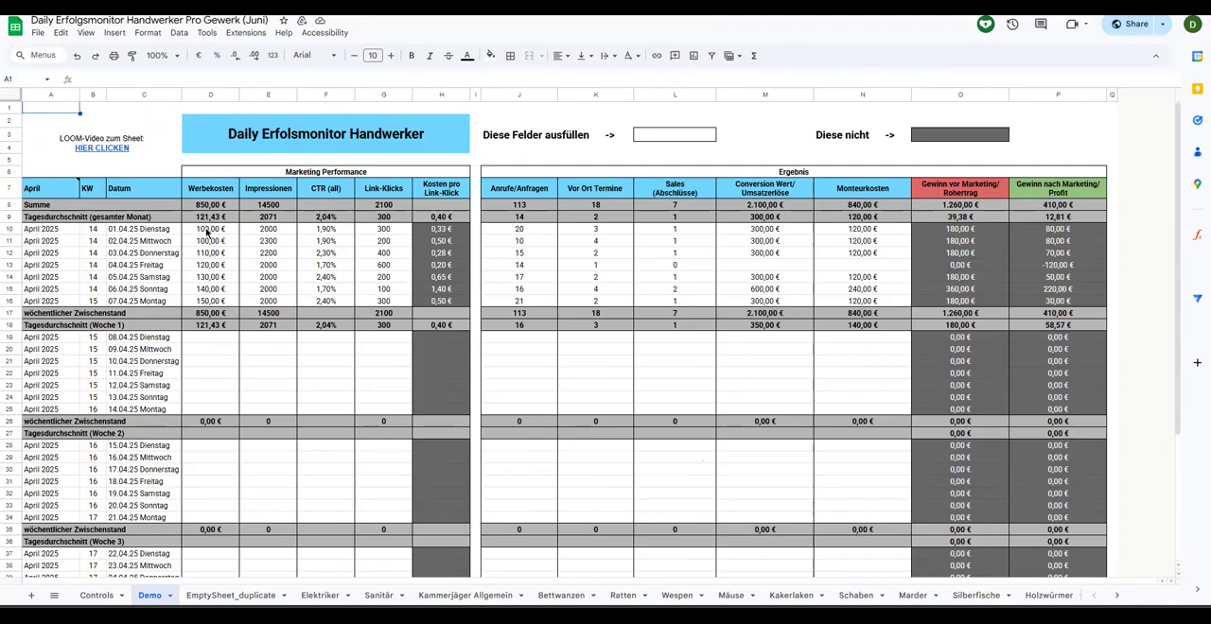
key("ctrl+a")
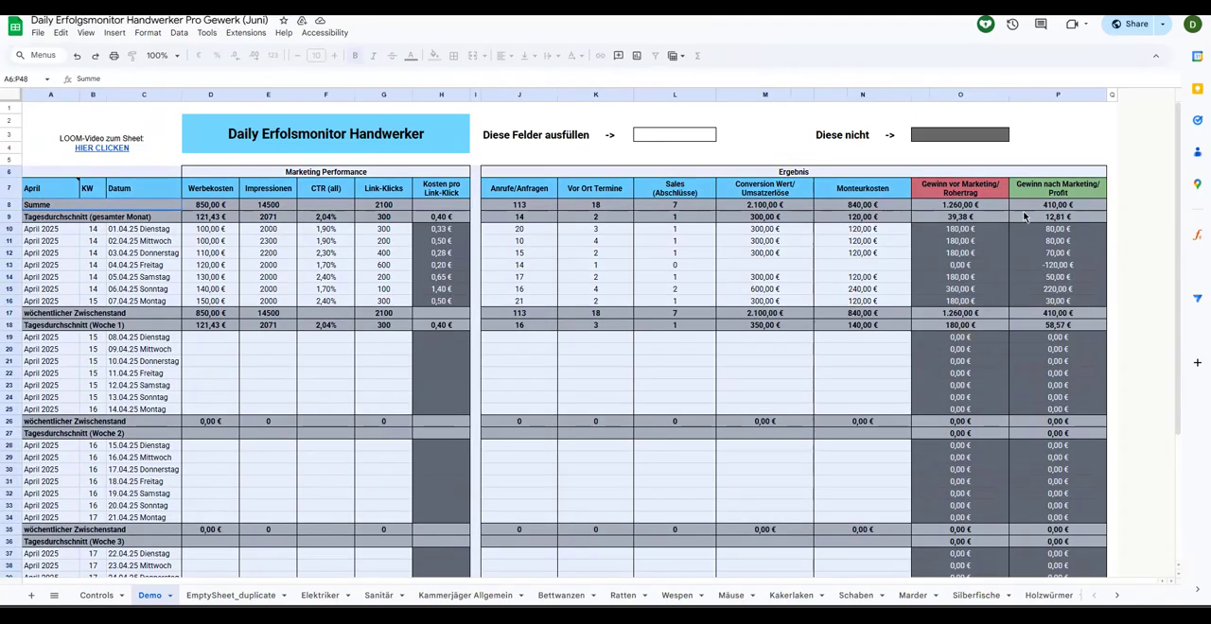
left_click(9, 203)
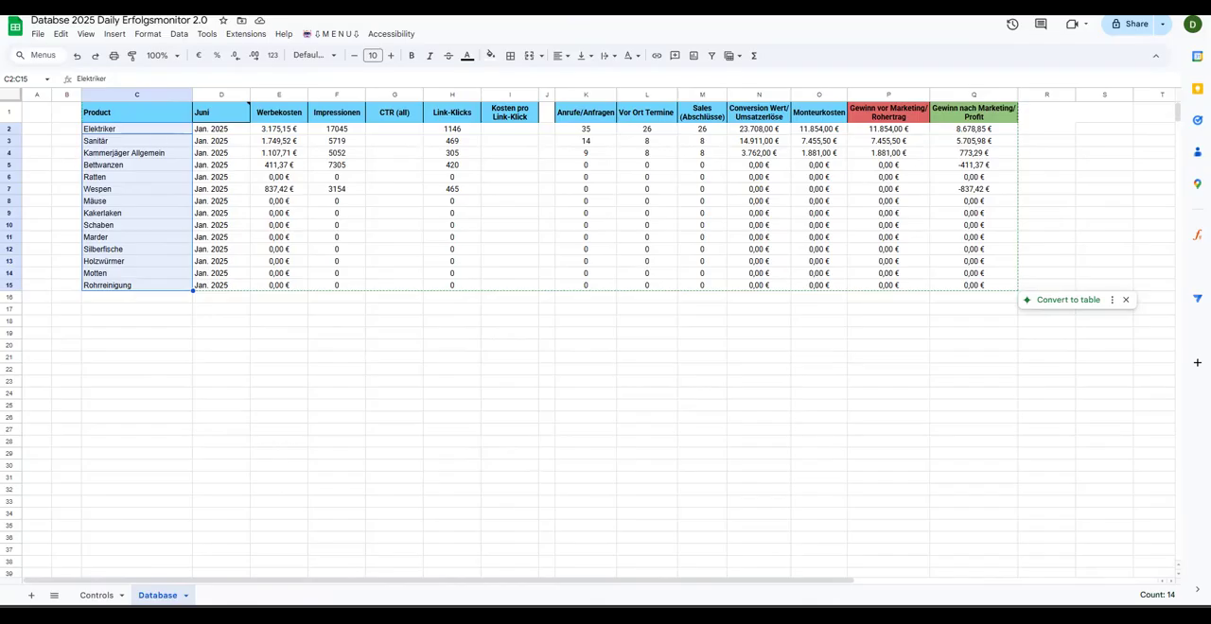
Select Feb. 2025 as the month in F3, run Update for Selected Month and check the added product rows on the Database sheet
left_click(96, 595)
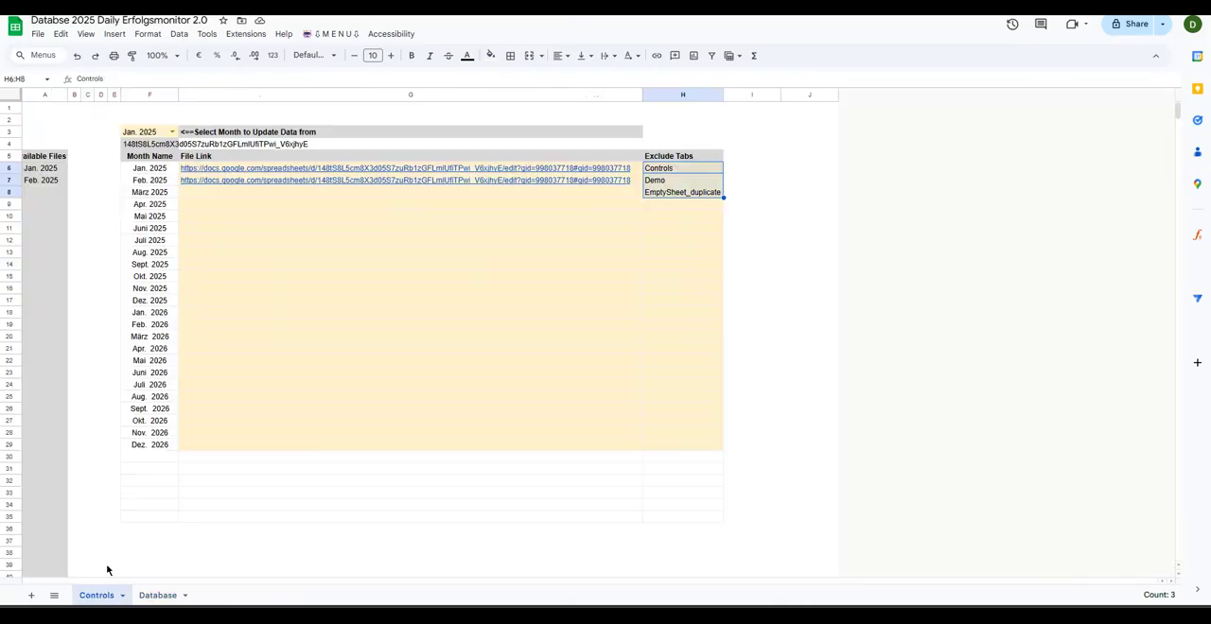
left_click(172, 131)
left_click(154, 163)
left_click(336, 33)
left_click(330, 52)
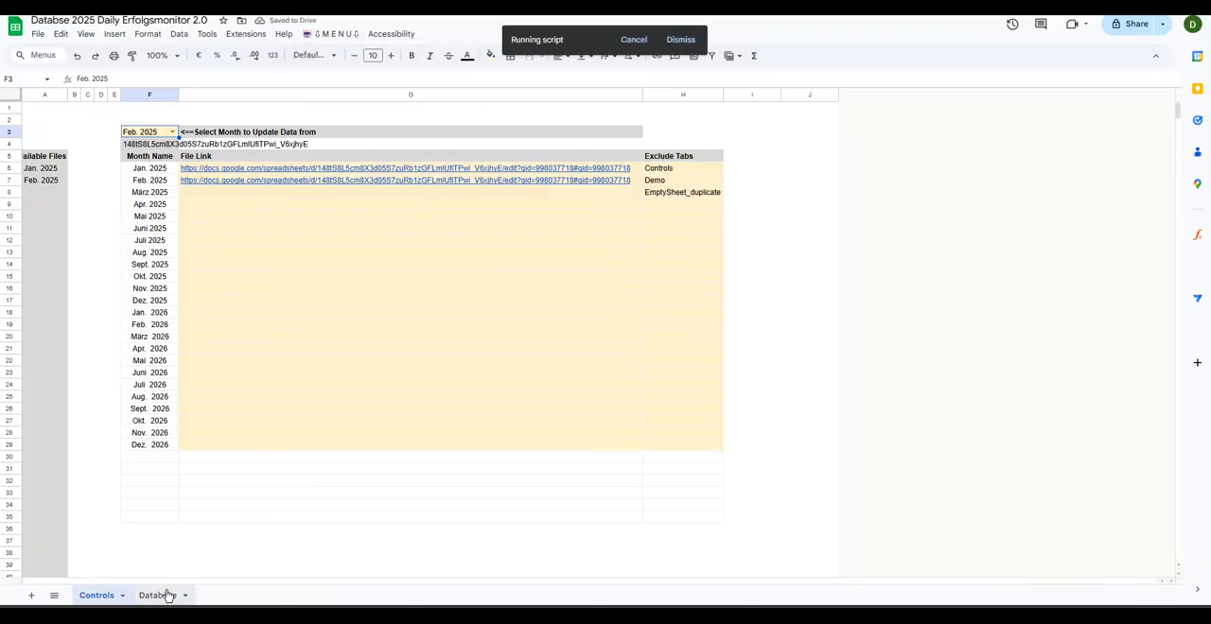
left_click(163, 594)
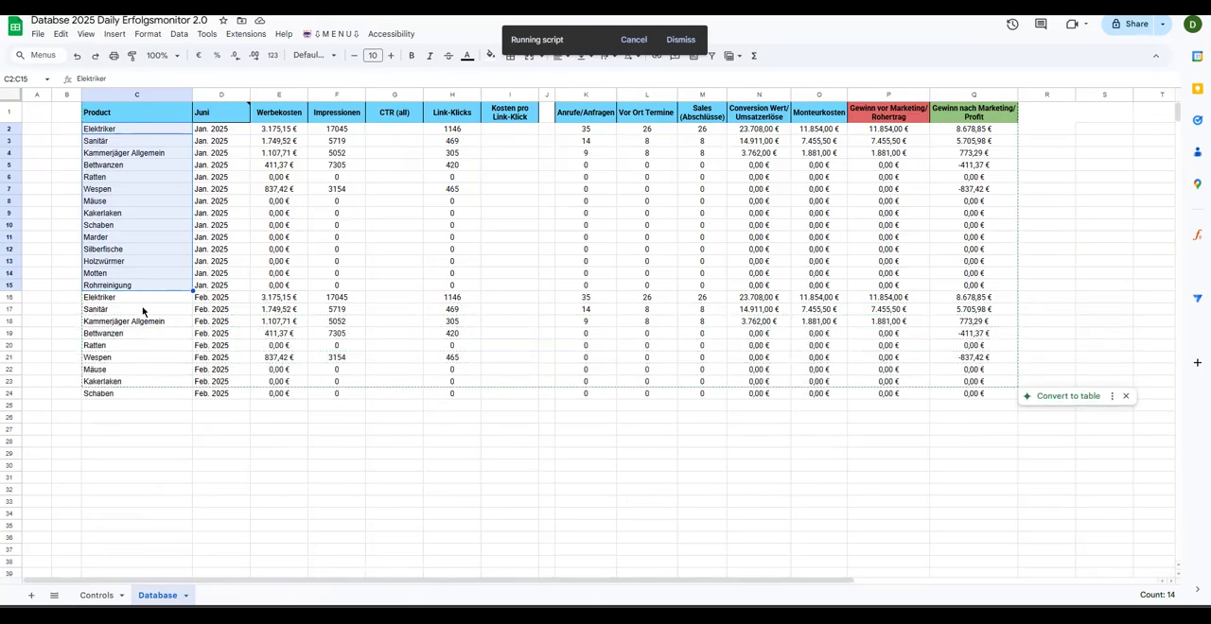
left_click_drag(123, 455, 175, 301)
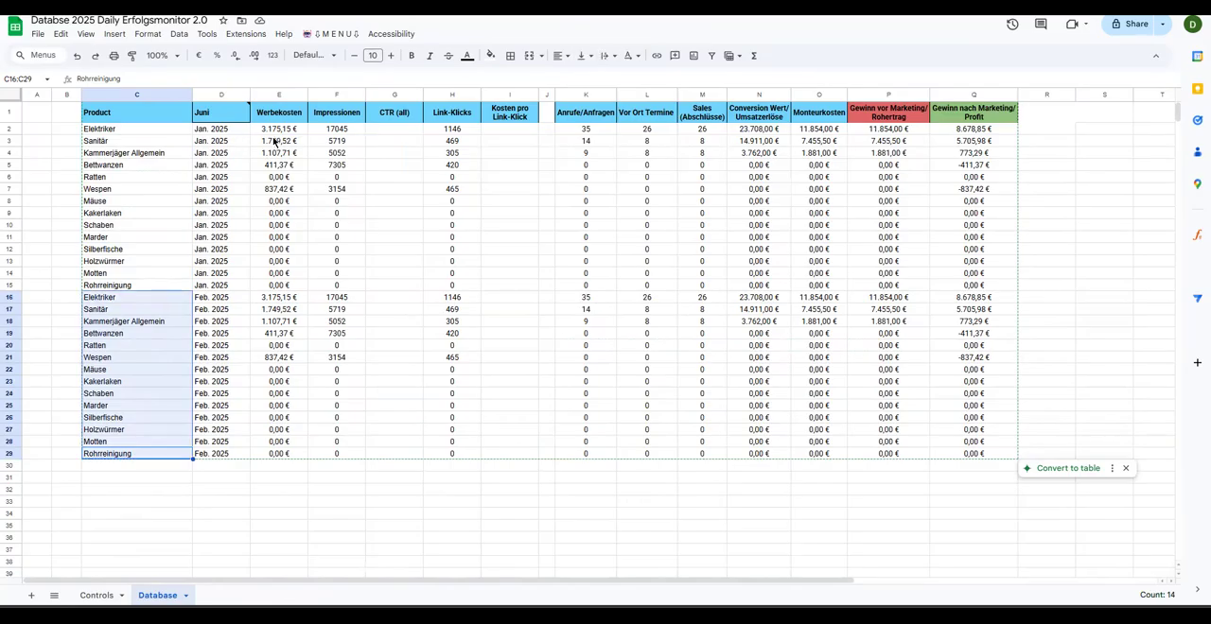
Delete the figures in E7:Q23 on the Database sheet, keeping the product and month columns
left_click_drag(281, 192, 1011, 384)
key("Delete")
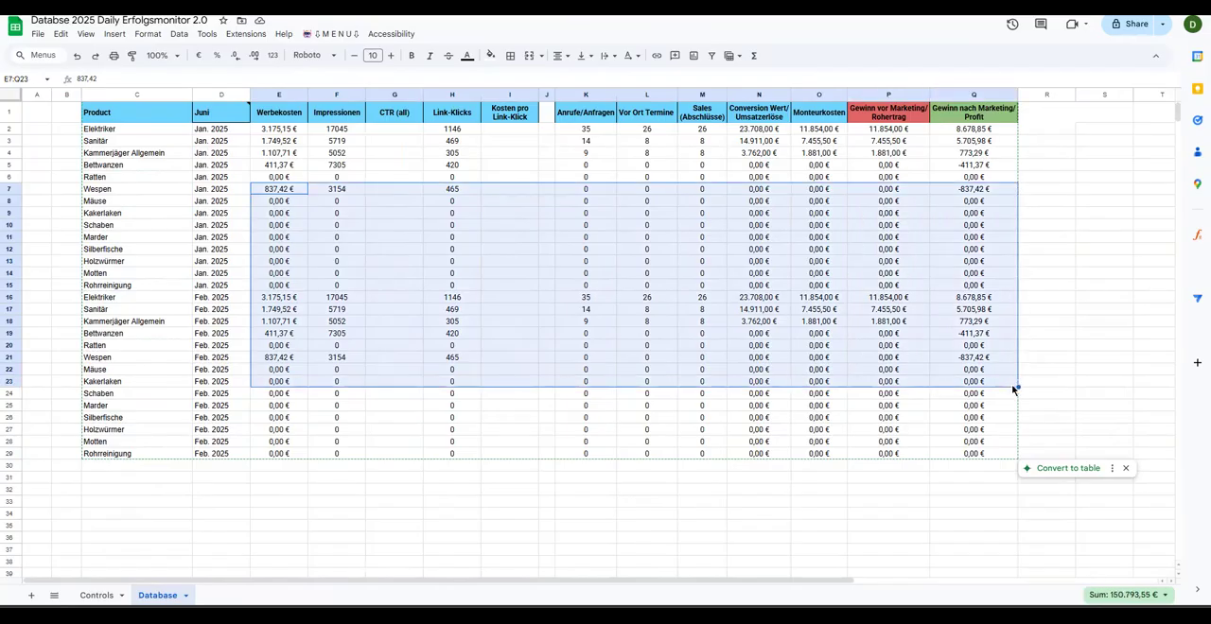
left_click(289, 266)
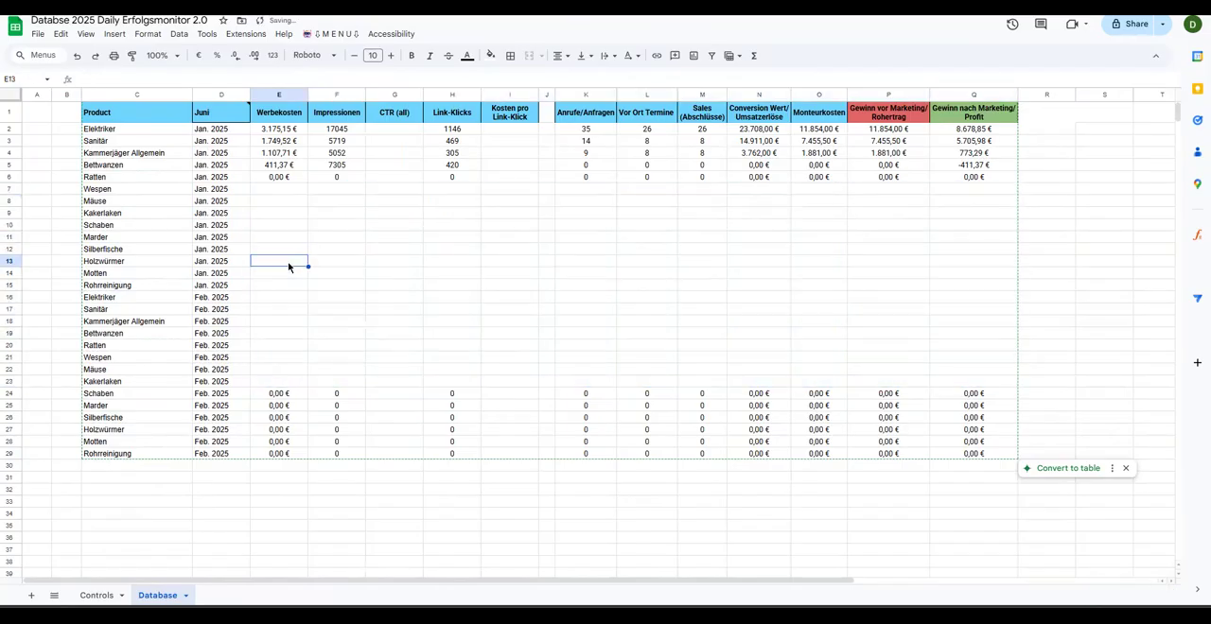
Clear the update month in F3 on the Controls sheet and inspect the emptied Feb. 2025 rows on the Database sheet
left_click(96, 595)
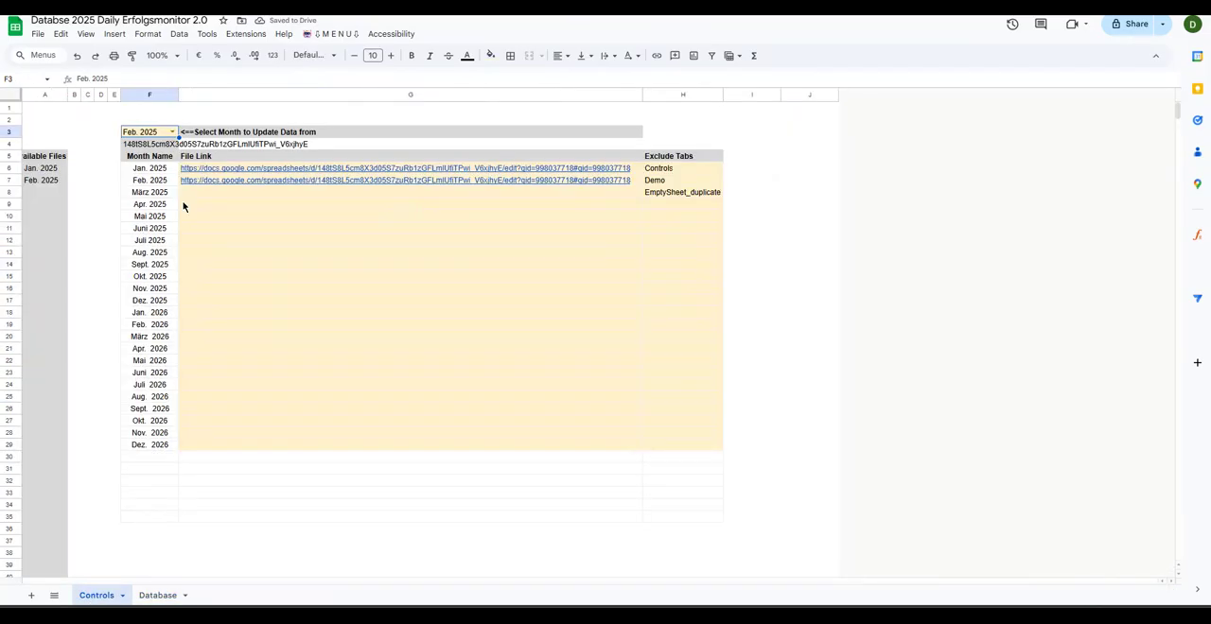
key("Delete")
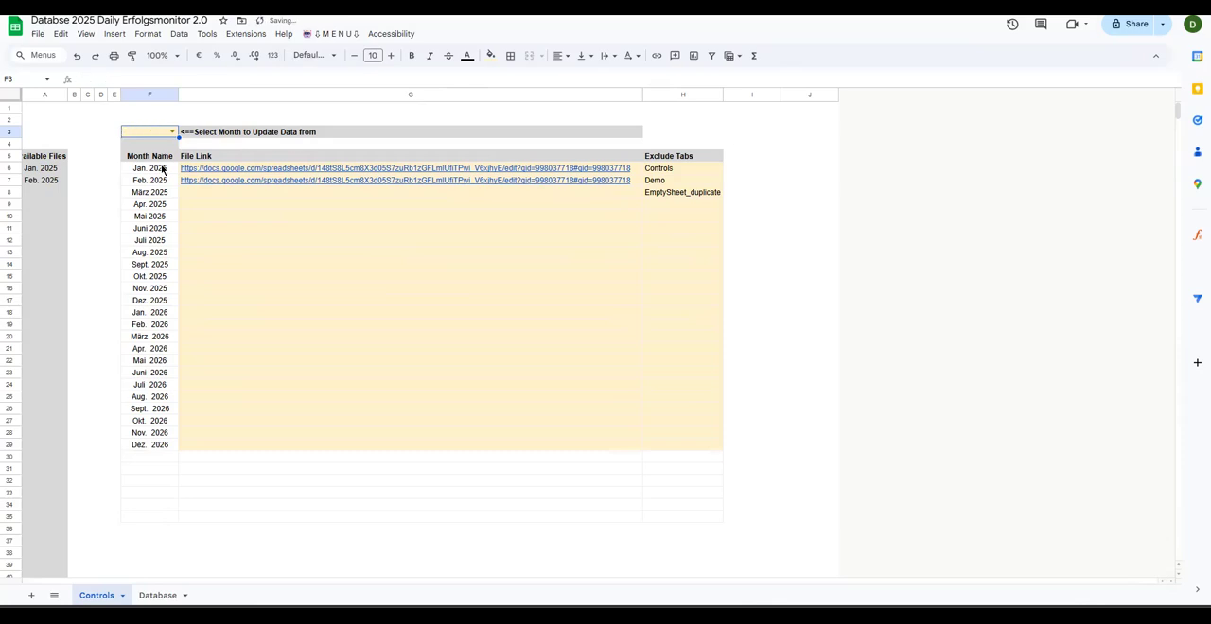
left_click(231, 277)
left_click(161, 594)
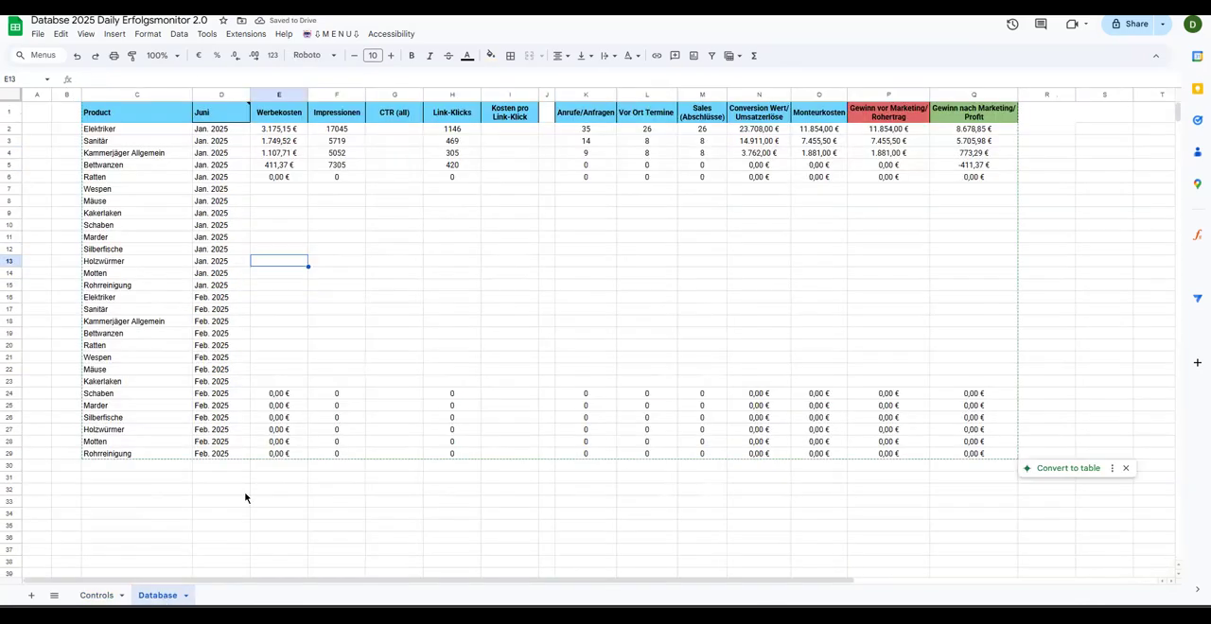
left_click(95, 595)
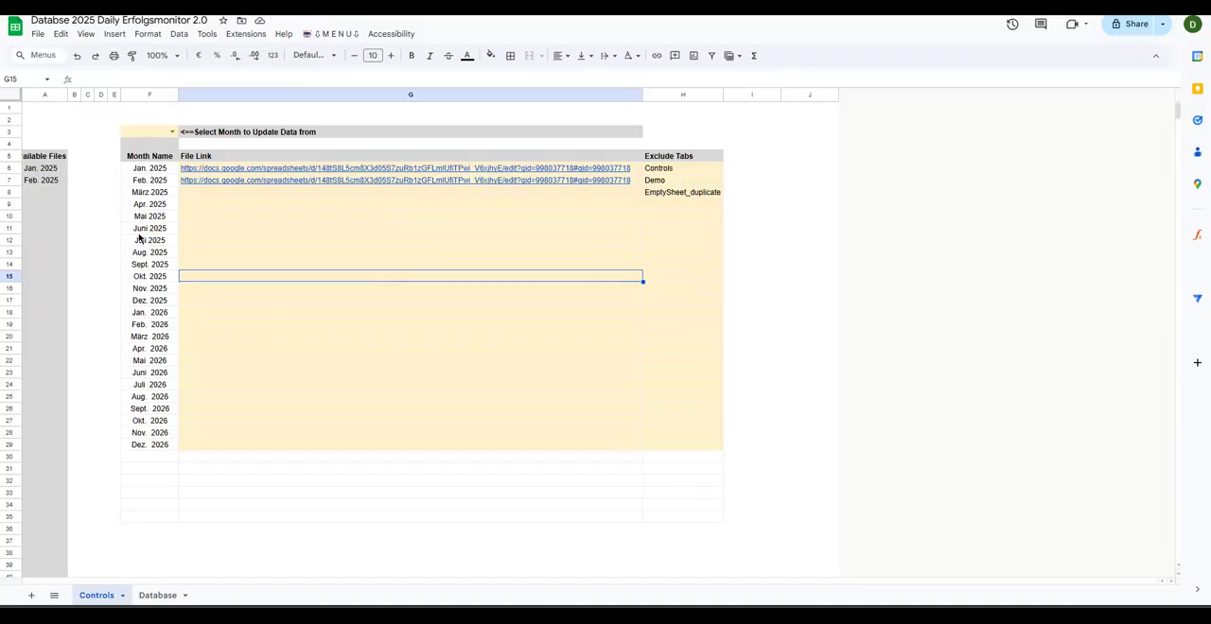
left_click(151, 595)
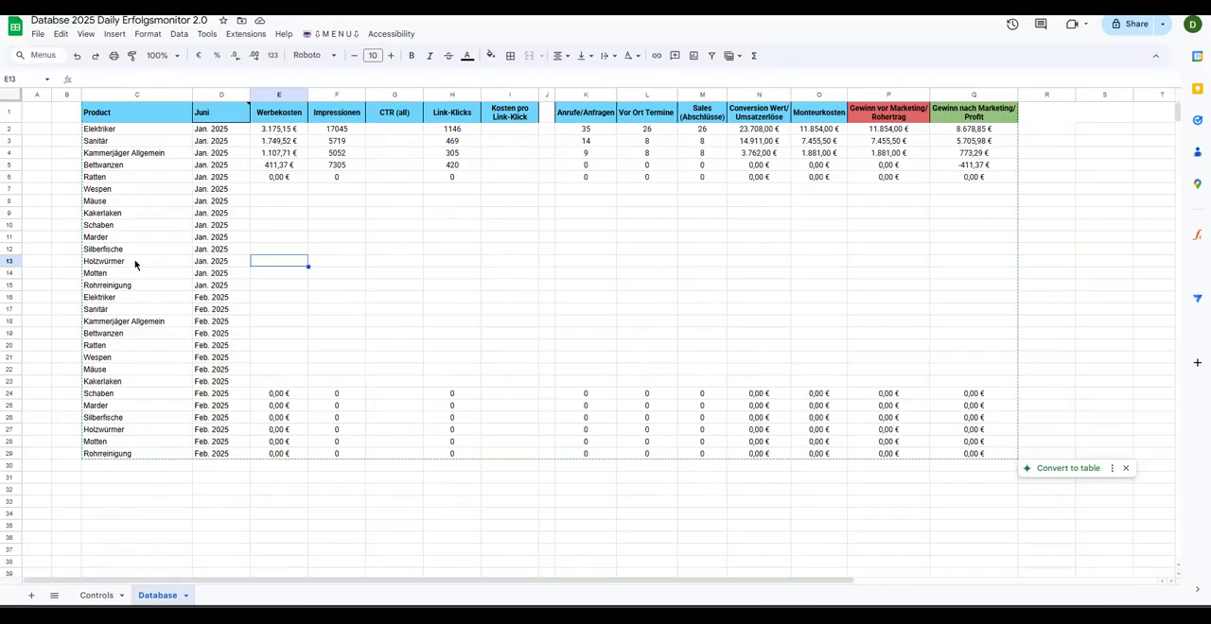
left_click_drag(199, 300, 978, 388)
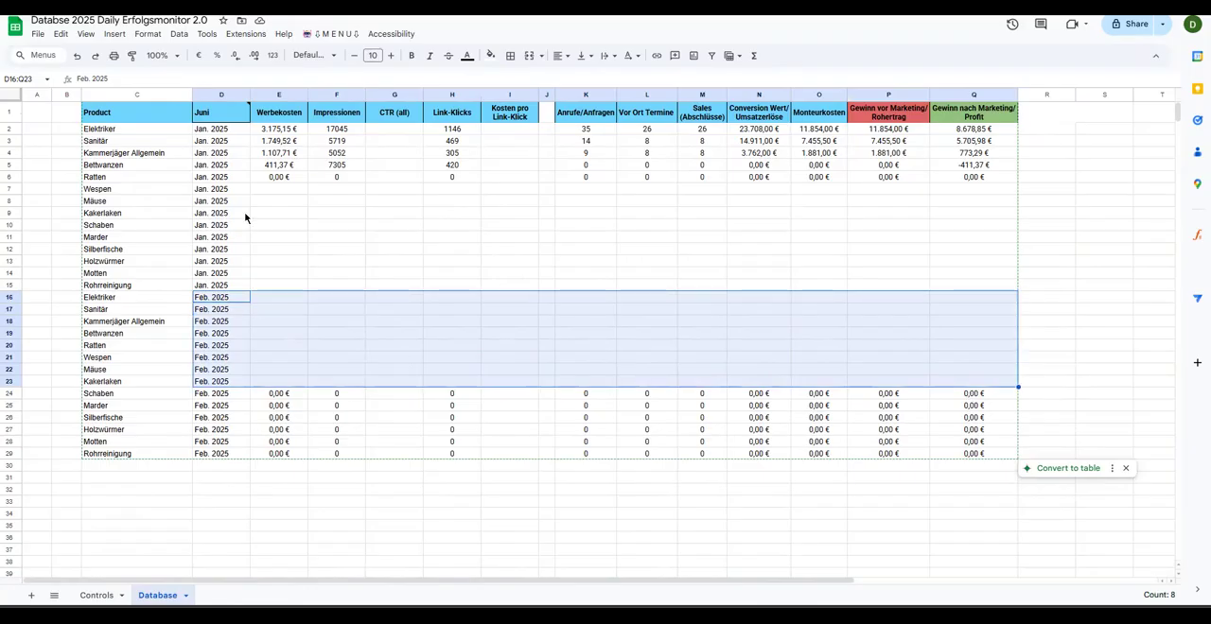
Run Update for Selected Month from the Database sheet and compare the Feb. 2025 rows with the emptied Jan. 2025 rows
left_click(331, 33)
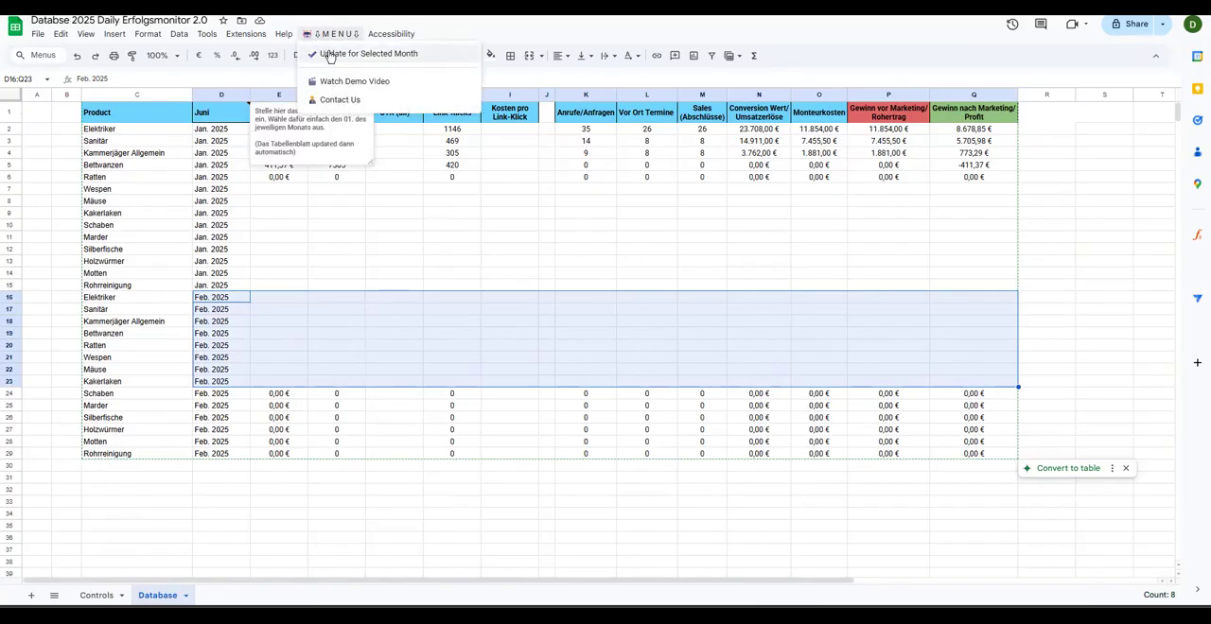
left_click(326, 52)
left_click(254, 456)
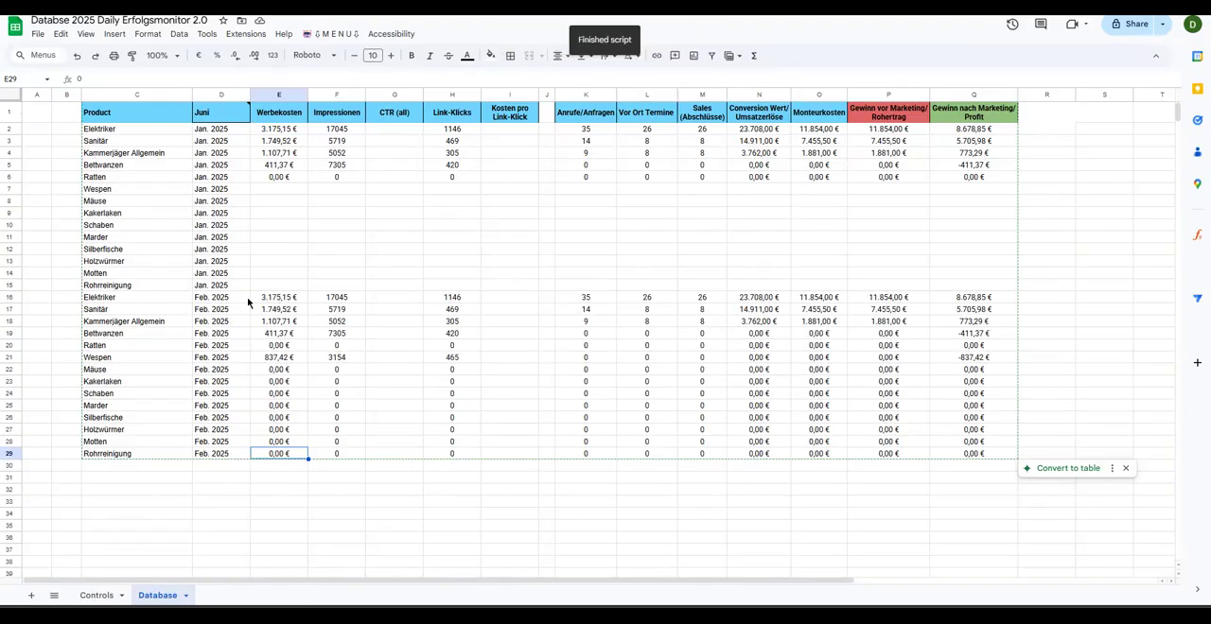
left_click_drag(142, 300, 284, 323)
left_click_drag(398, 337, 968, 378)
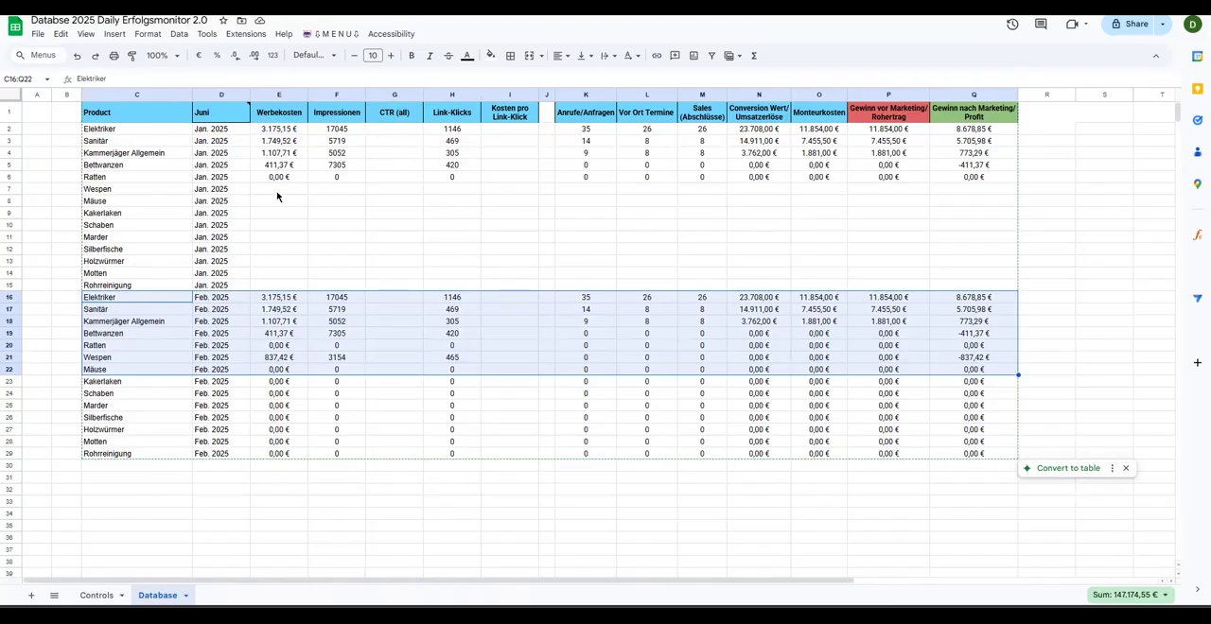
left_click_drag(277, 194, 982, 288)
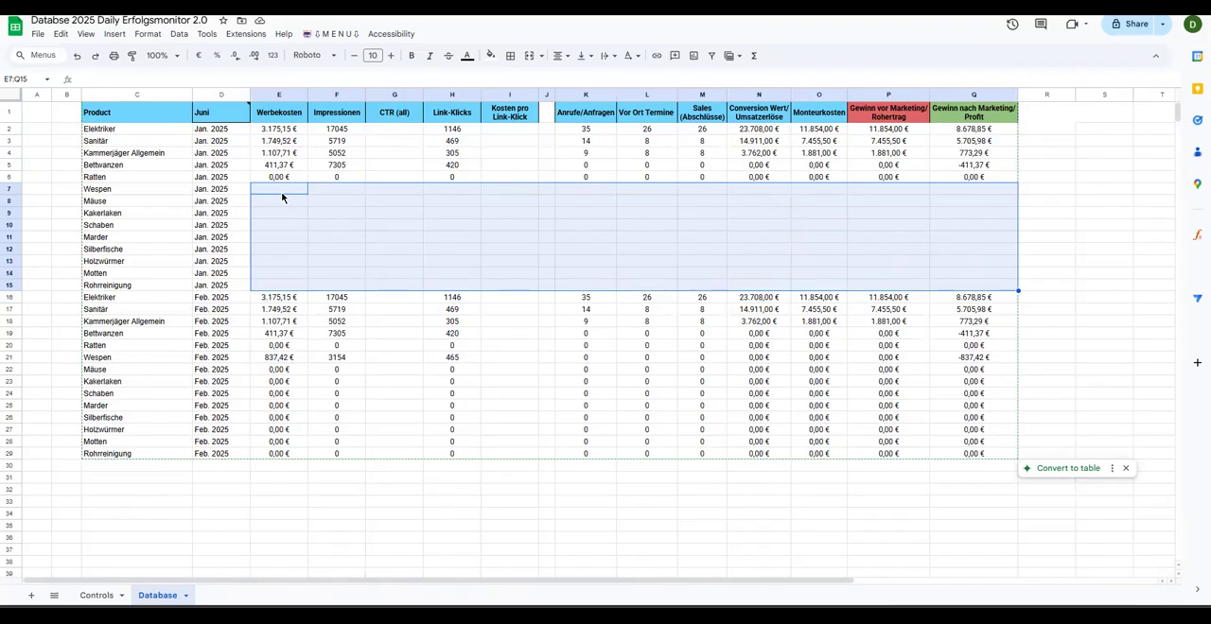
Select Jan. 2025 as the update month in F3 on the Controls sheet and run Update for Selected Month from the Database sheet
left_click(96, 595)
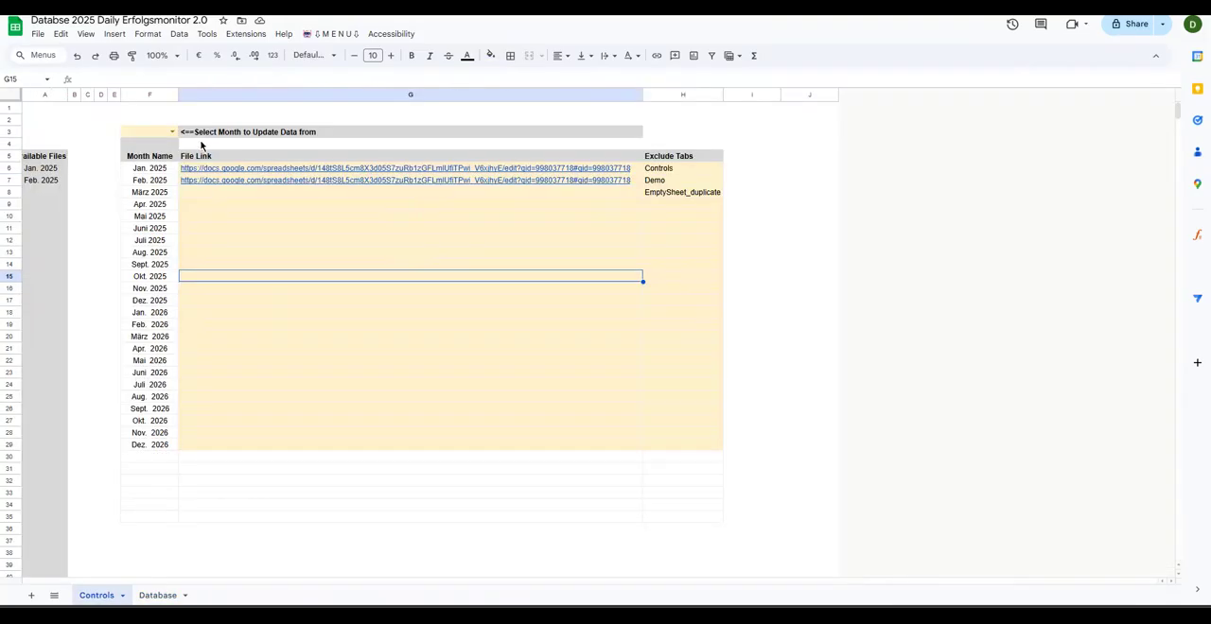
left_click(172, 131)
left_click(163, 144)
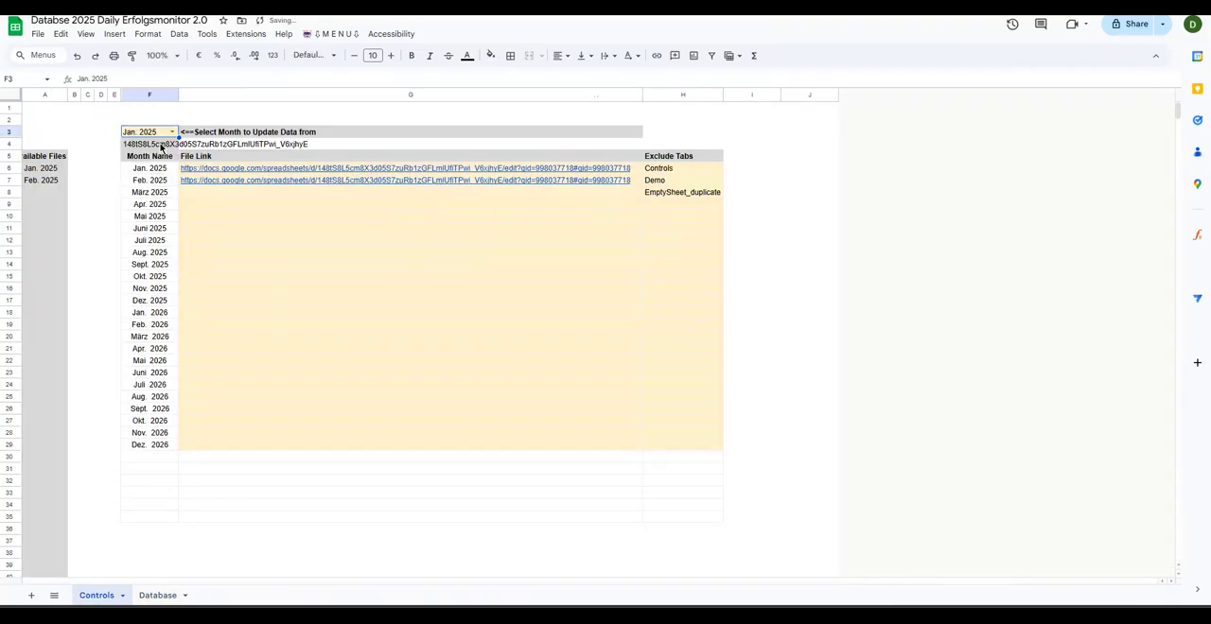
left_click(336, 34)
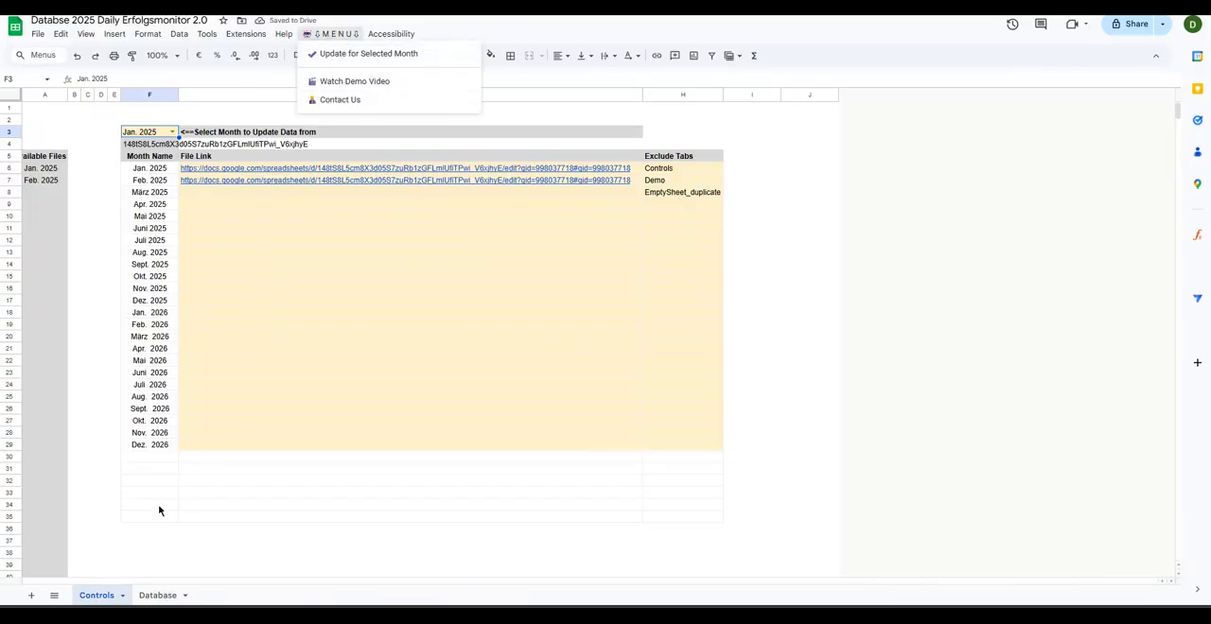
left_click(157, 595)
left_click(331, 34)
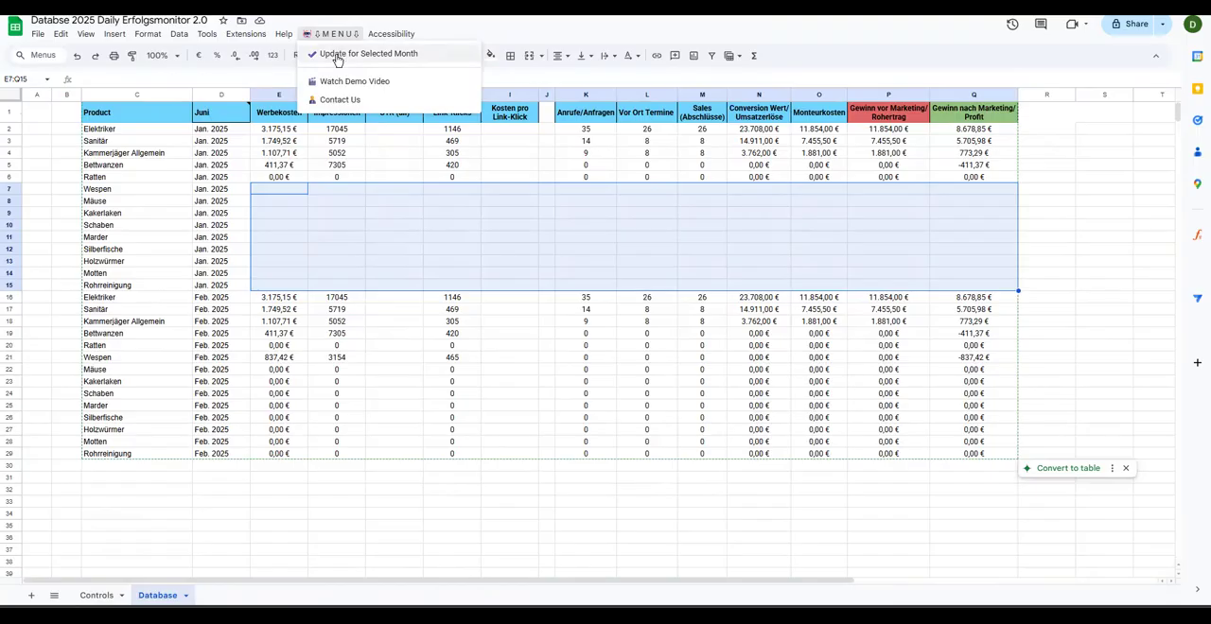
left_click(327, 55)
left_click(322, 34)
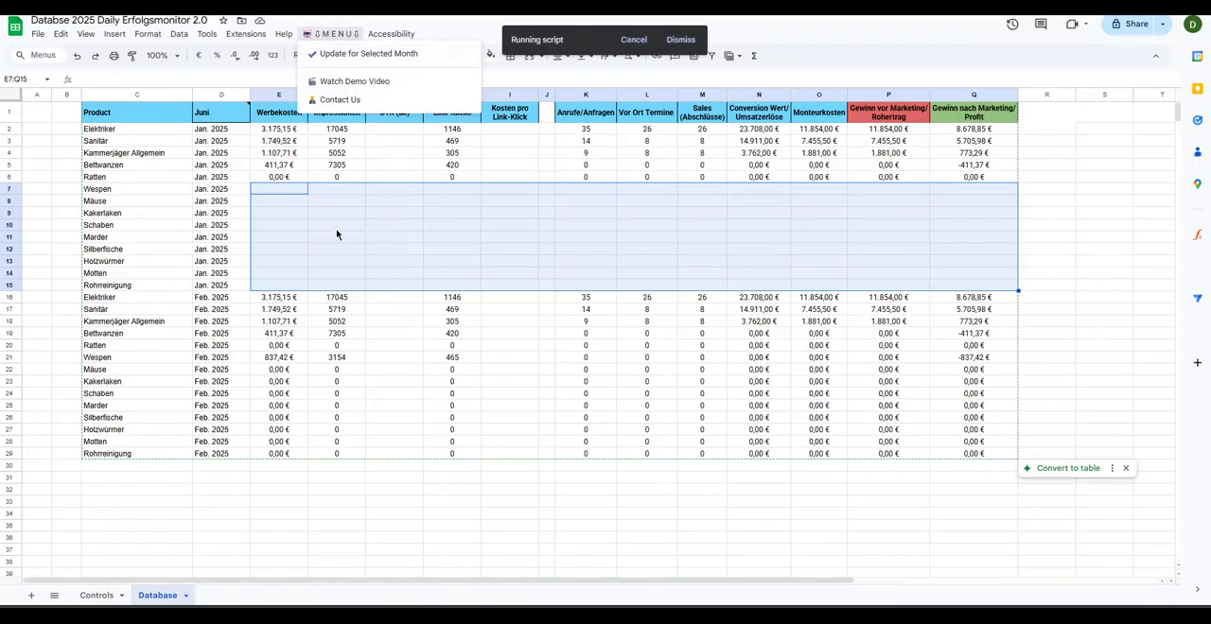
left_click(339, 338)
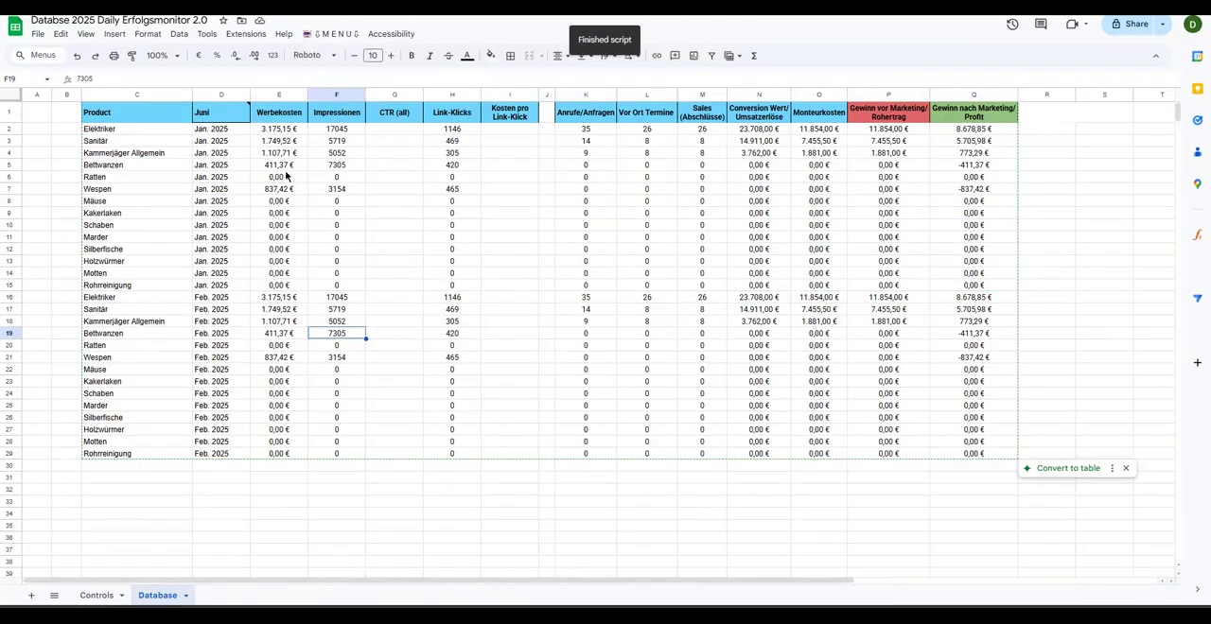
Delete scattered Feb. 2025 figures on the Database sheet in E17, H18, L20, N18, N22, O25, P27 and Q29
left_click(278, 310)
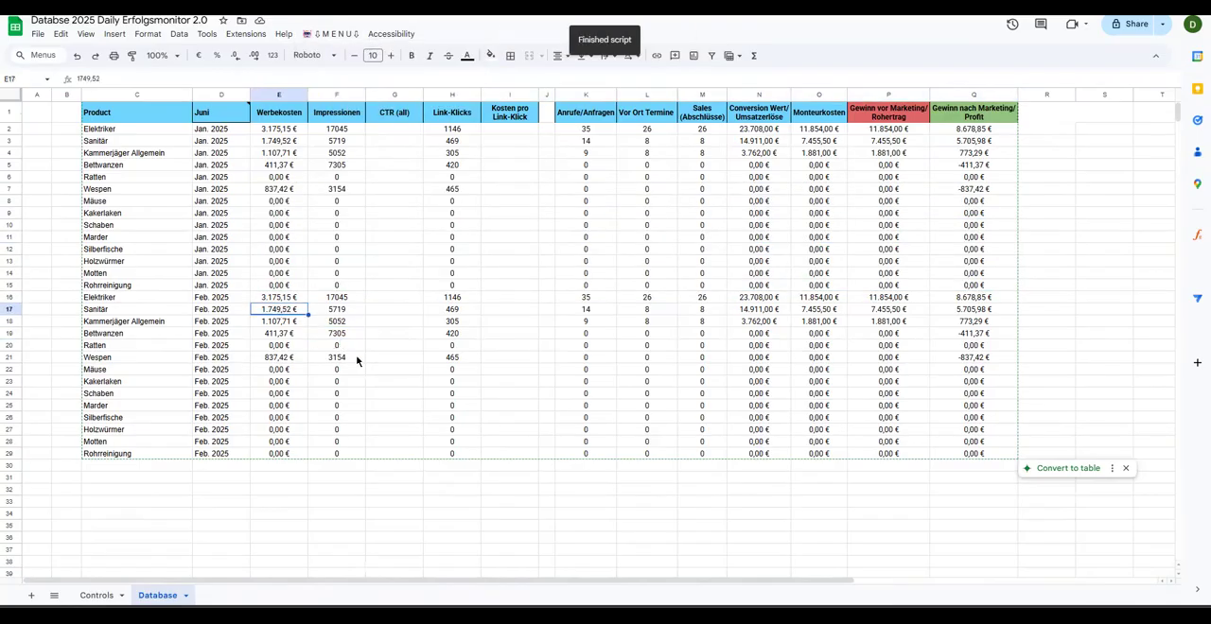
key("Delete")
left_click(450, 322)
key("Delete")
left_click(634, 346)
key("Delete")
left_click(752, 322)
key("Delete")
left_click(761, 370)
key("Delete")
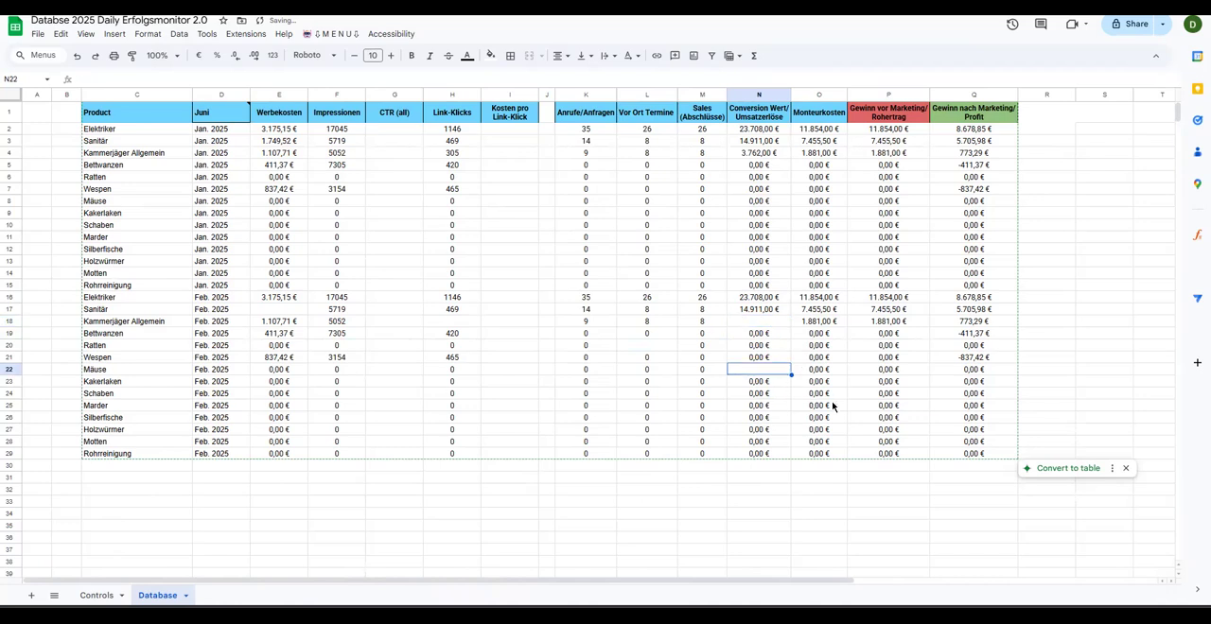
left_click(832, 405)
key("Delete")
left_click(887, 432)
key("Delete")
left_click(940, 454)
key("Delete")
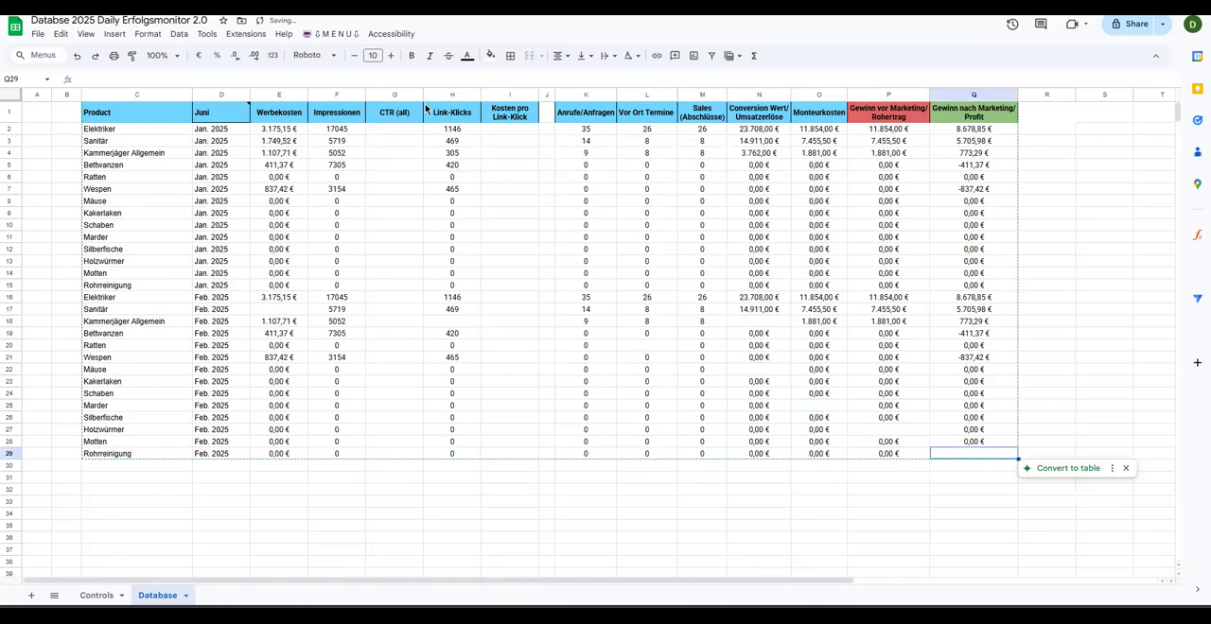
Clear the update month in F3 on the Controls sheet and run Update for Selected Month from the Database sheet
left_click(100, 595)
key("Delete")
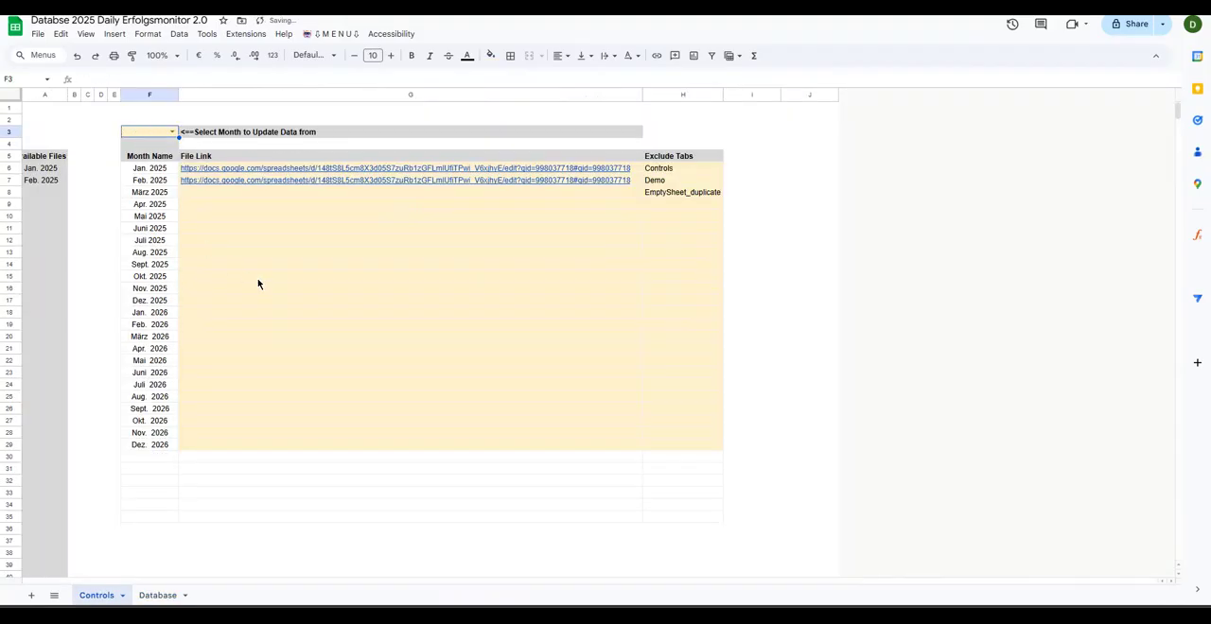
left_click(159, 596)
left_click(337, 34)
left_click(331, 54)
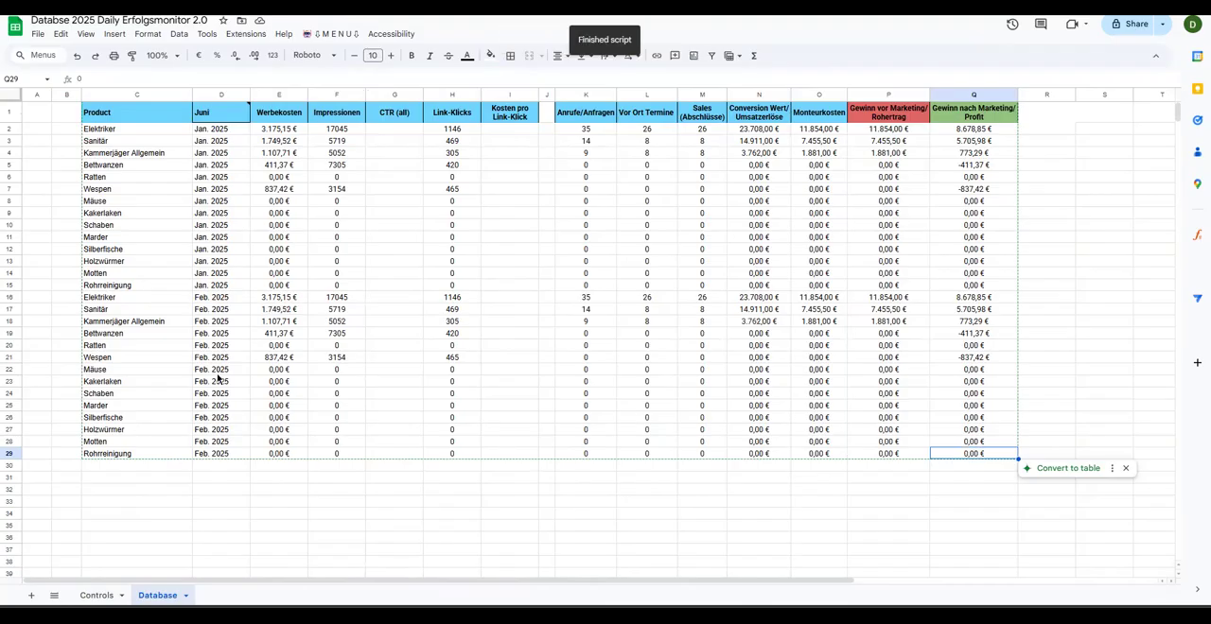
Delete the last few Feb. 2025 product rows on the Database sheet and run Update for Selected Month again
left_click_drag(128, 470, 968, 562)
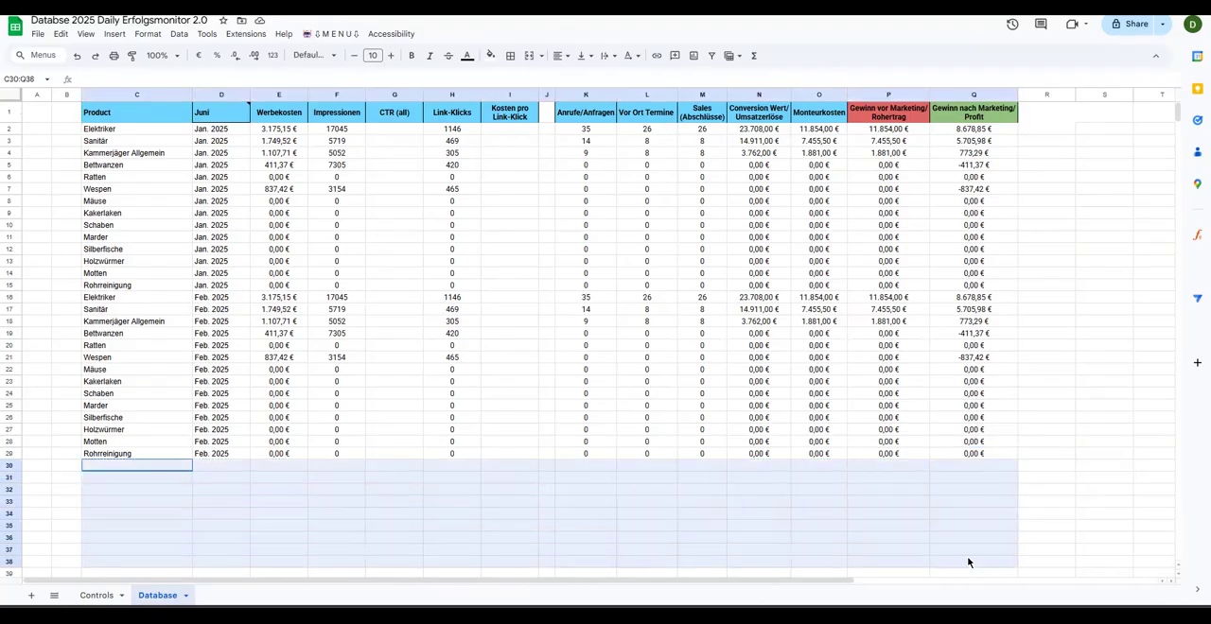
left_click_drag(203, 299, 216, 458)
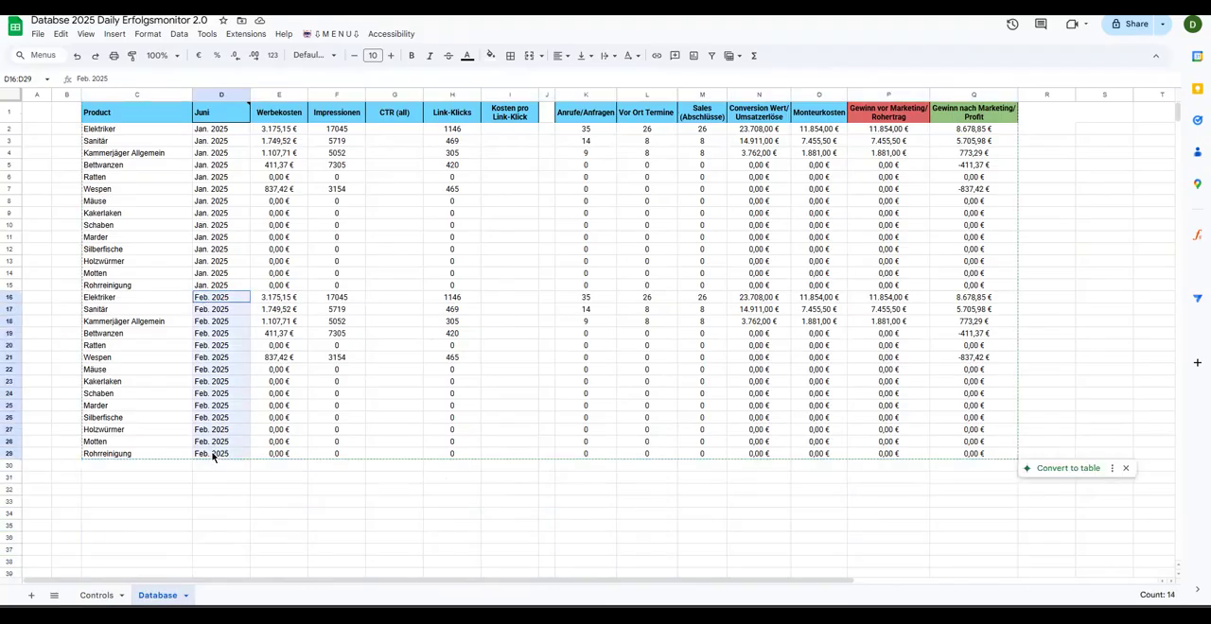
left_click_drag(139, 421, 1013, 477)
key("Delete")
left_click(329, 33)
left_click(327, 54)
left_click(299, 327)
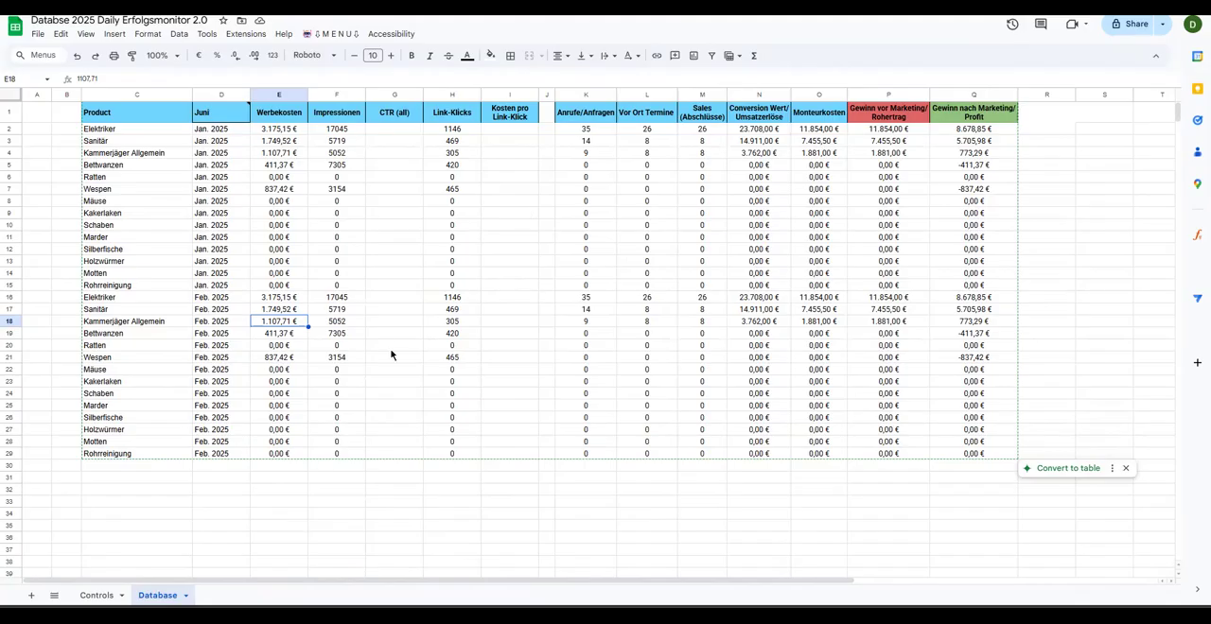
Duplicate the Database sheet and delete the newly added blank sheet Tabellenblatt5
left_click_drag(131, 132, 918, 460)
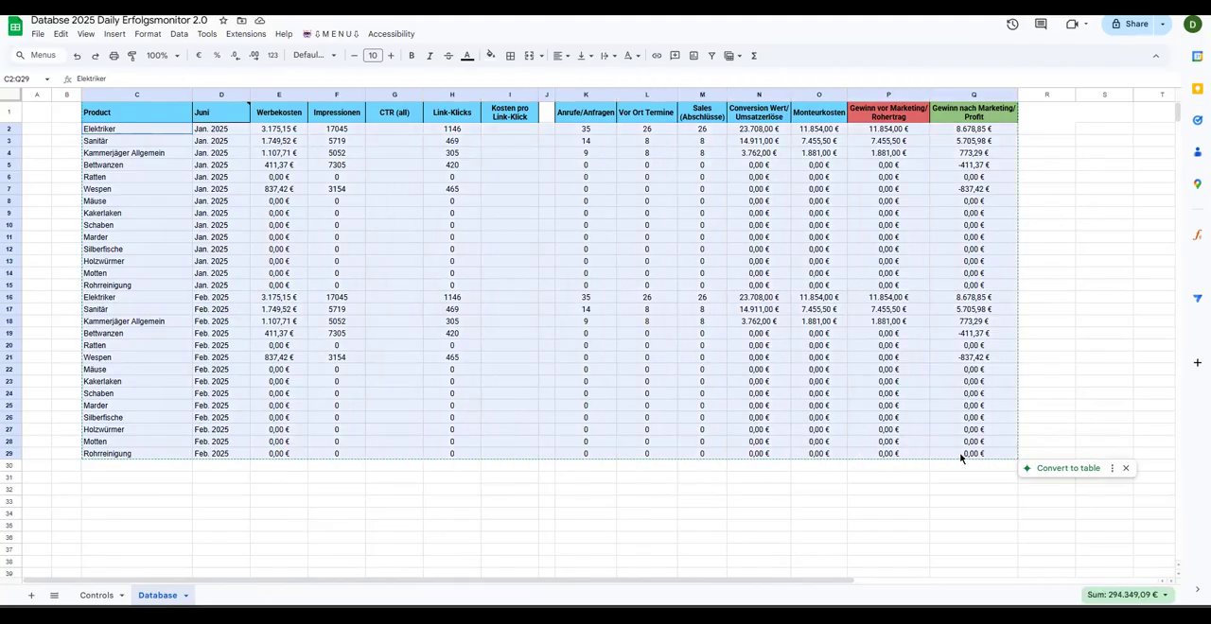
left_click(98, 135)
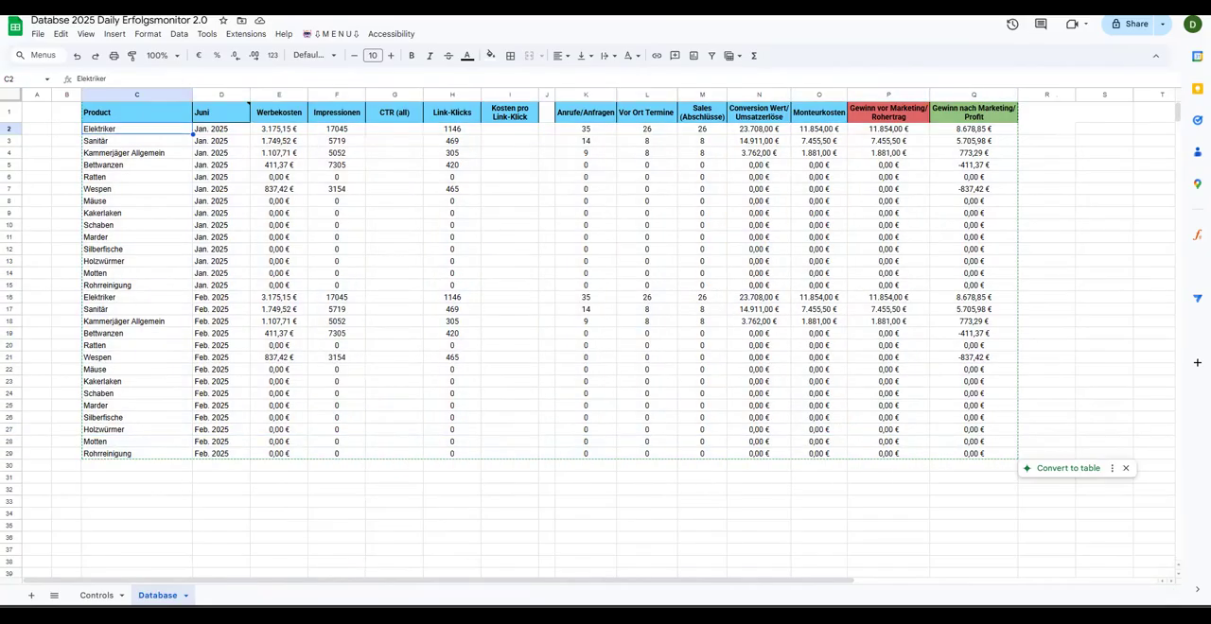
left_click(31, 594)
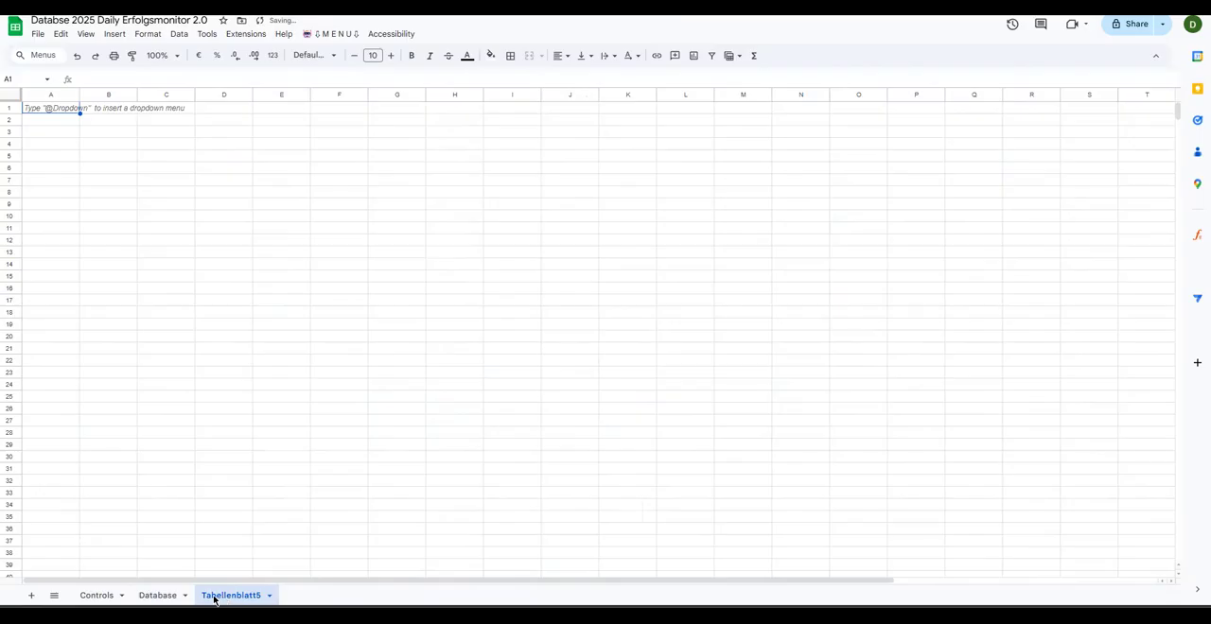
left_click(158, 595)
left_click(185, 595)
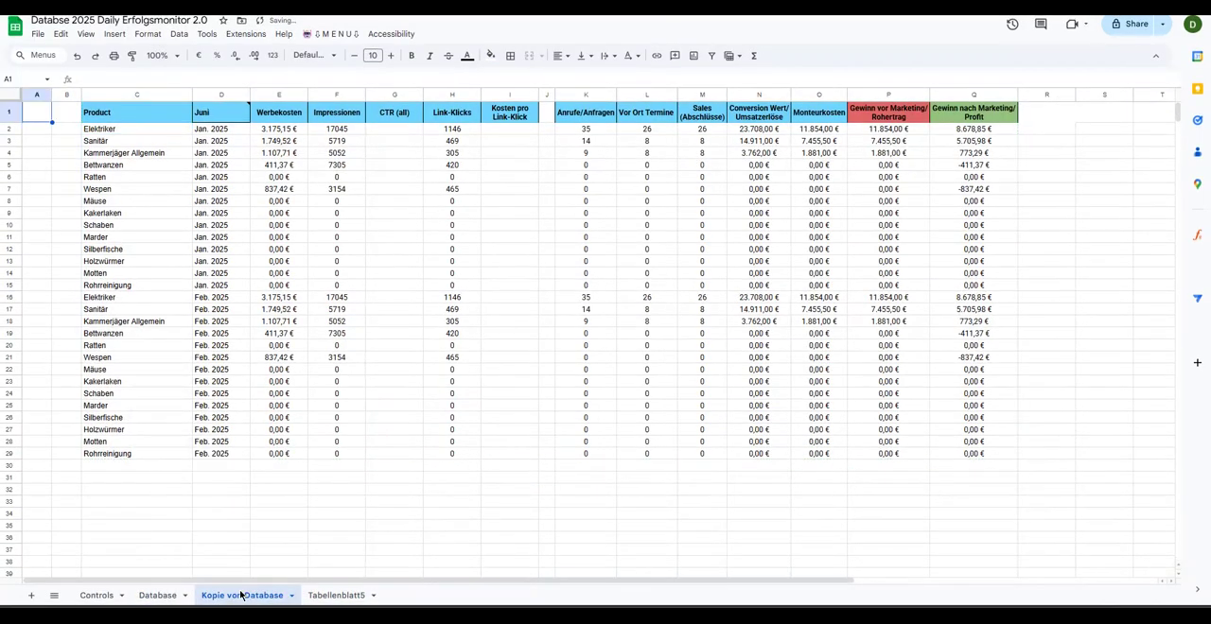
right_click(331, 595)
left_click(331, 398)
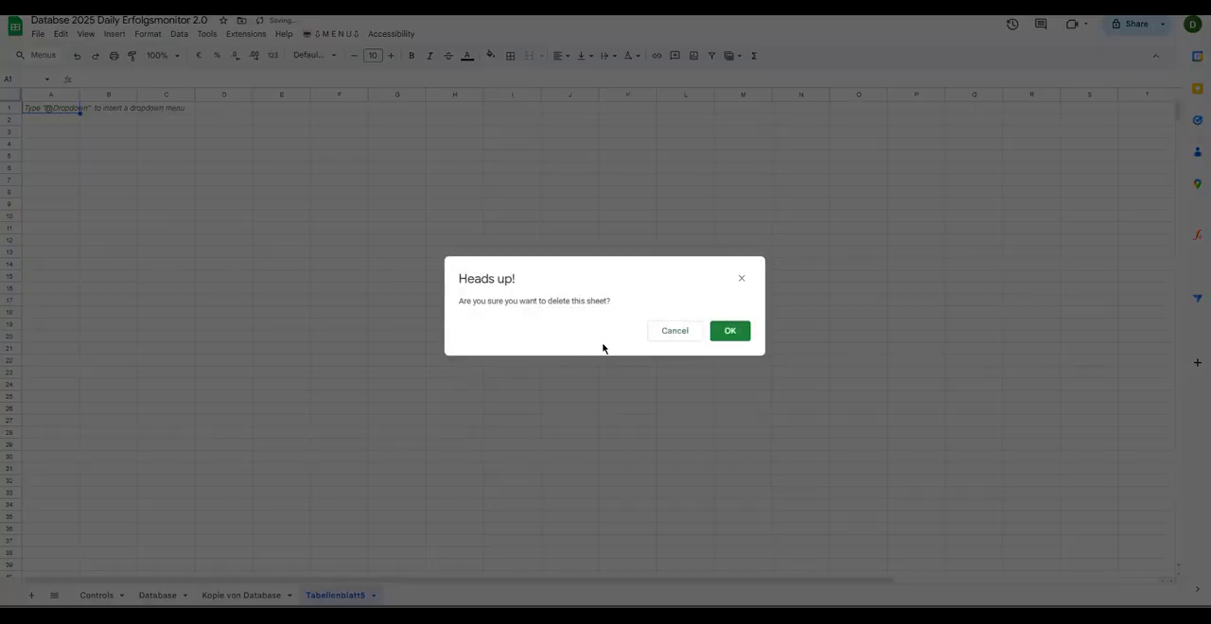
left_click(730, 330)
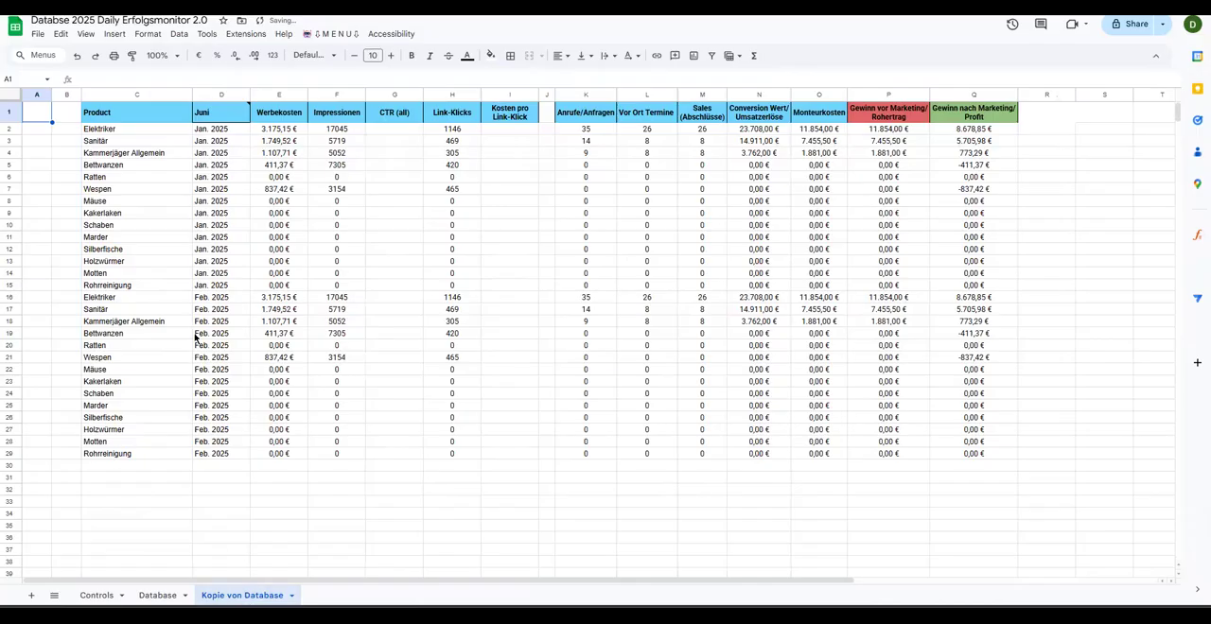
Enter =SORT(Database!C2:Q;1;TRUE) in C2 of the Kopie von Database sheet to sort the data by product
left_click(108, 131)
type("=")
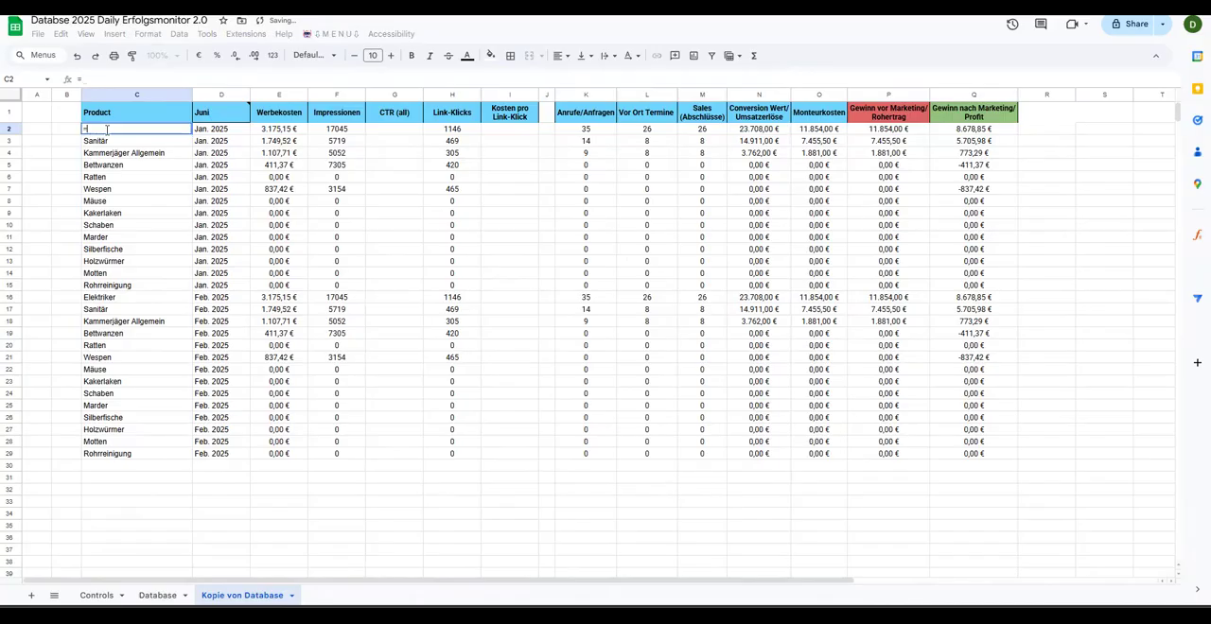
type("sort")
key("Tab")
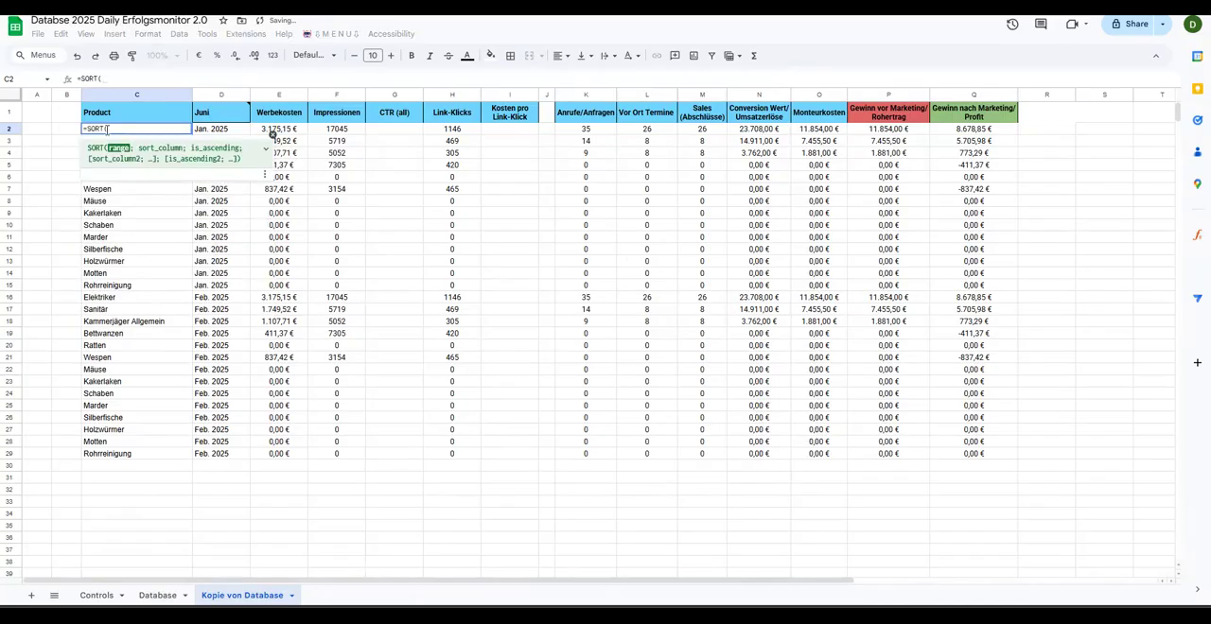
left_click(157, 595)
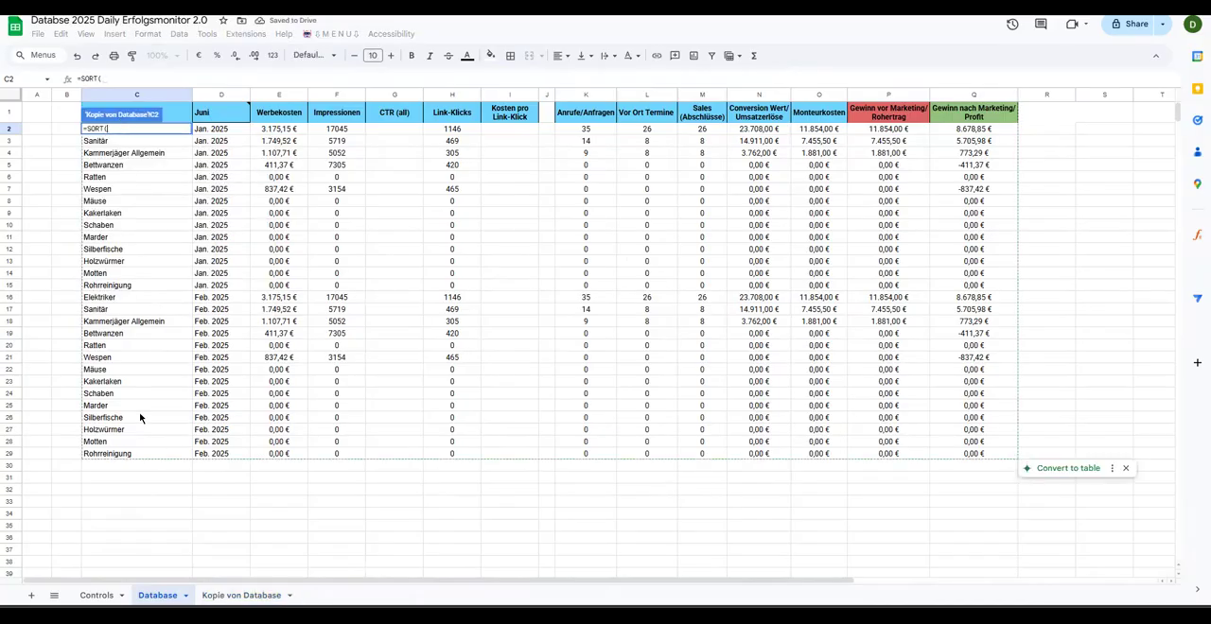
mouse_move(955, 133)
left_mouse_down()
mouse_move(427, 157)
mouse_move(138, 419)
mouse_move(130, 460)
left_mouse_up()
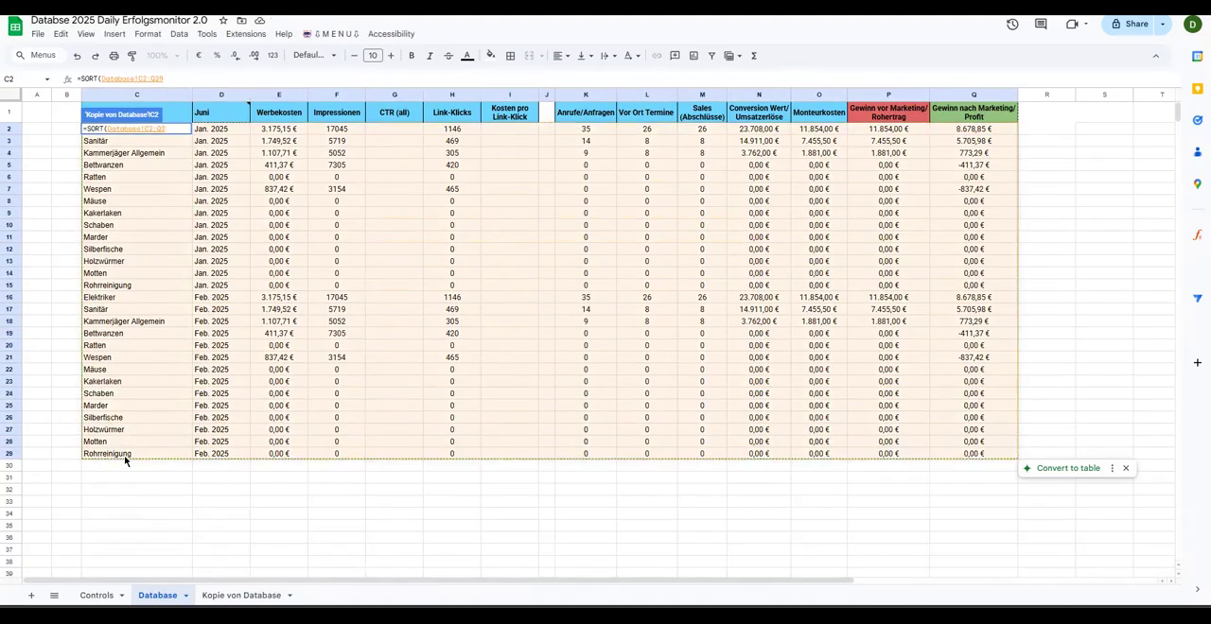
key("BackSpace")
key("BackSpace")
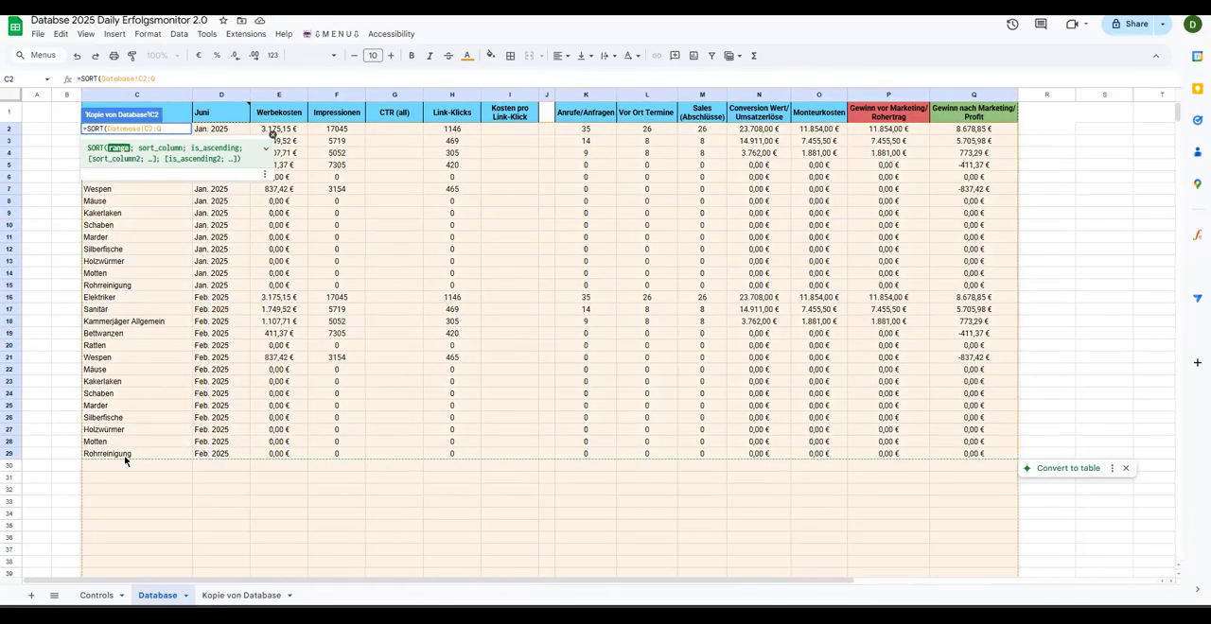
type(",")
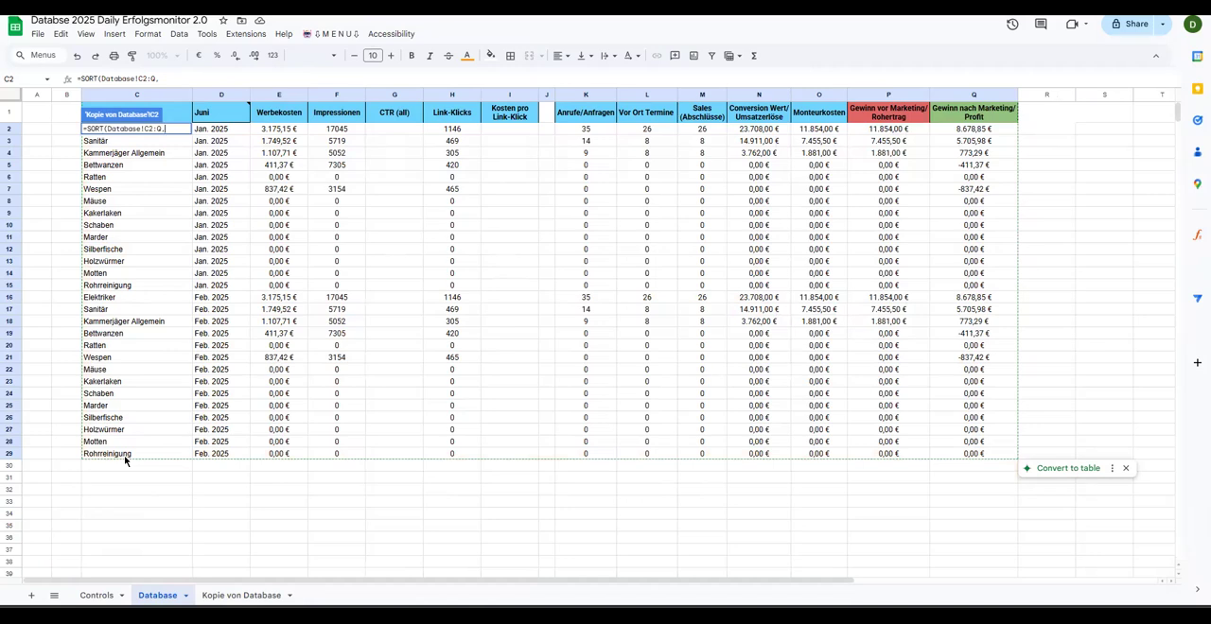
key("BackSpace")
type(";1;")
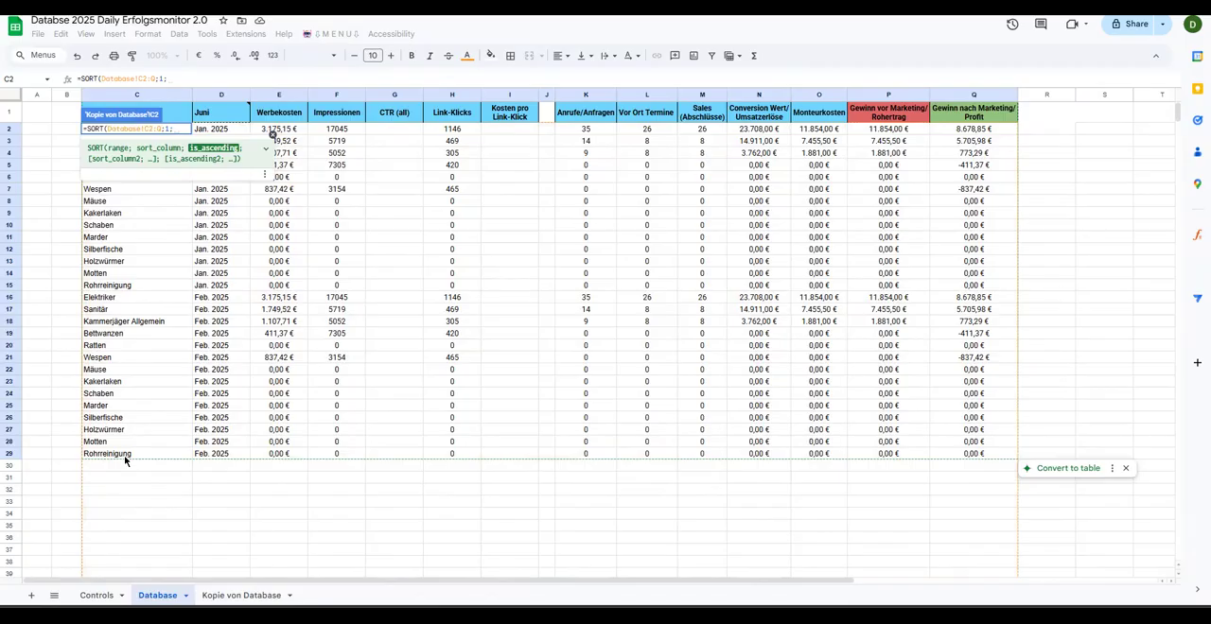
type("TRUE(")
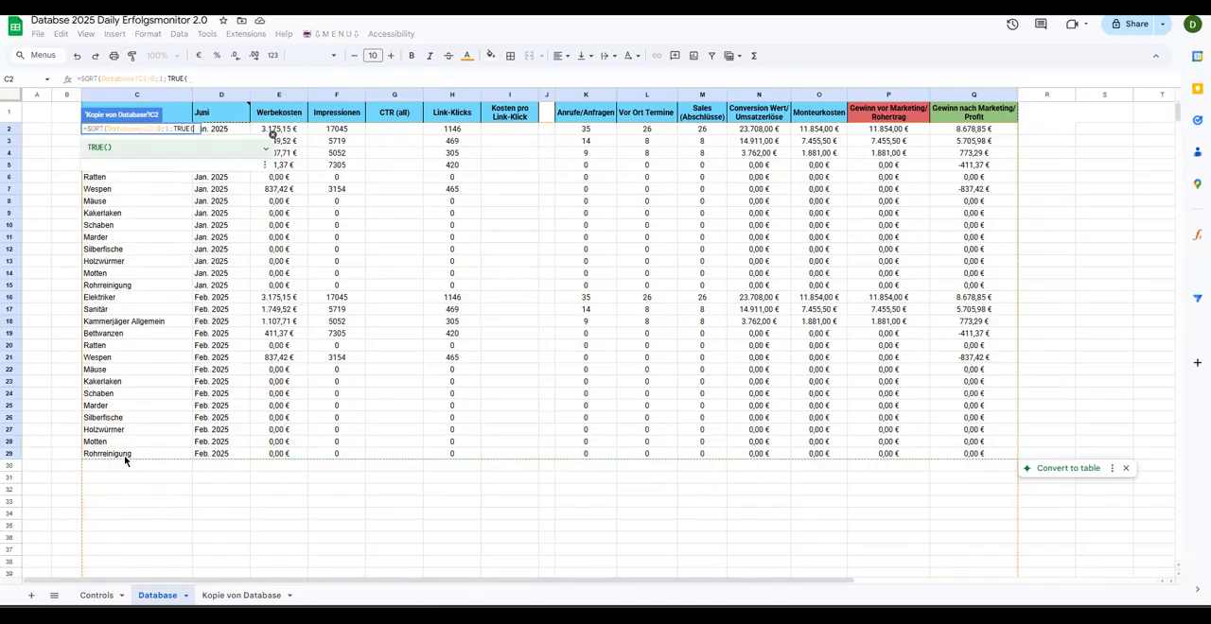
key("BackSpace")
type(")")
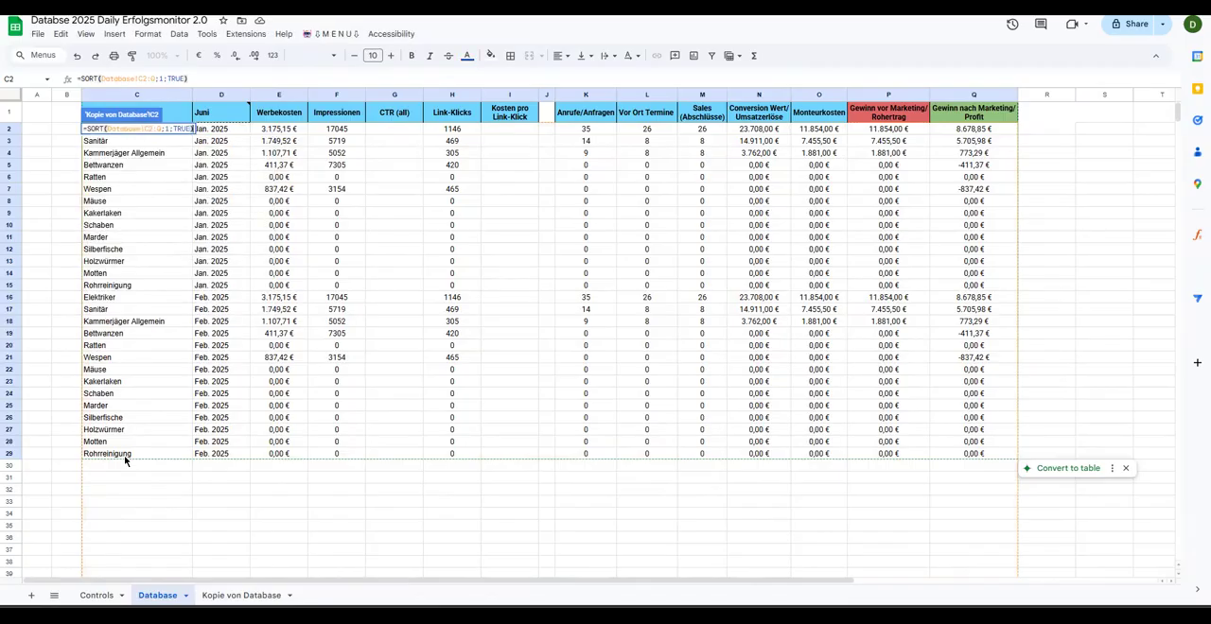
key("Return")
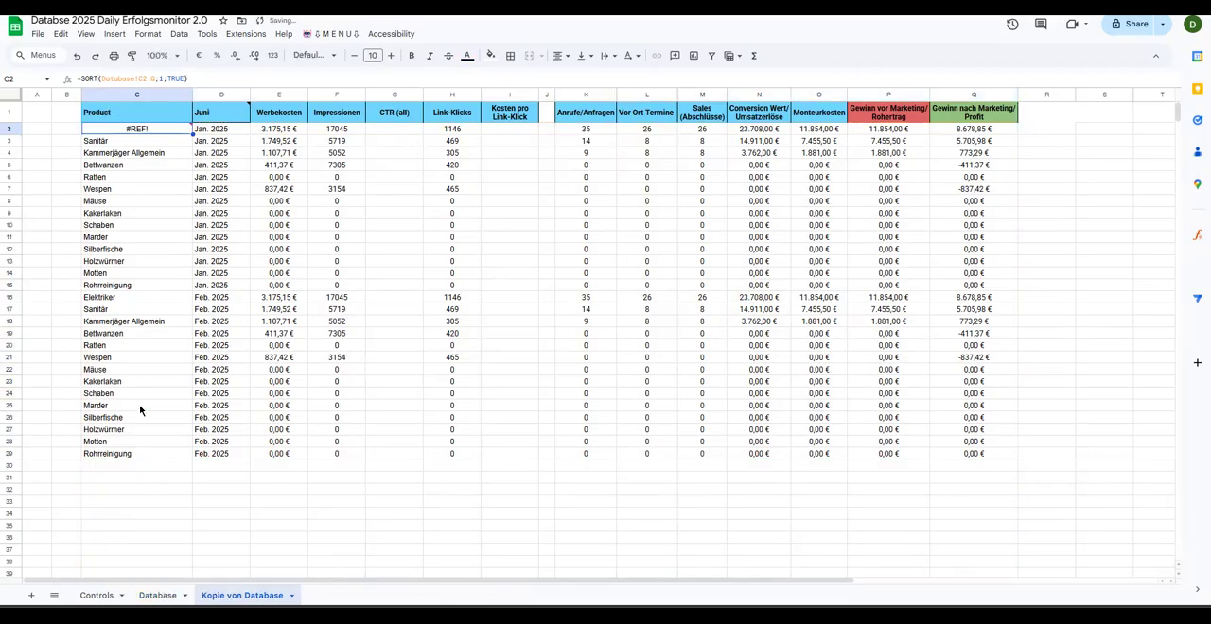
Clear the copied static values in C3:Q32 and in row 2 from column D onward so the SORT formula can expand
mouse_move(148, 143)
left_mouse_down()
mouse_move(895, 411)
mouse_move(946, 450)
left_mouse_up()
key("Delete")
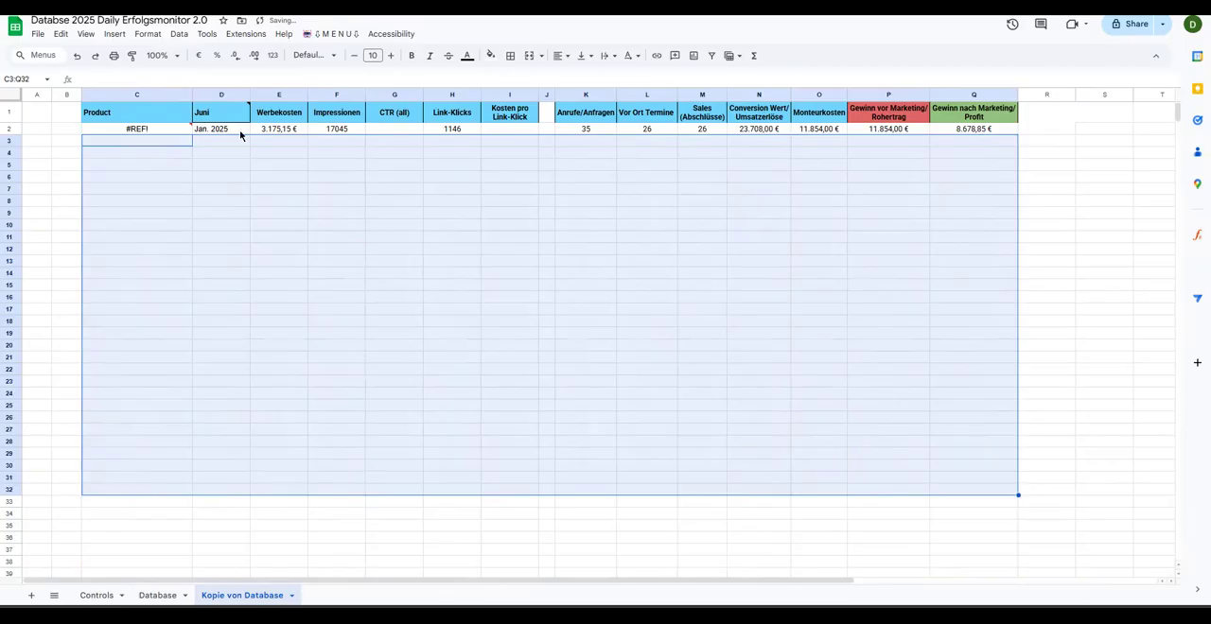
left_click_drag(240, 133, 1139, 133)
key("Delete")
left_click(340, 285)
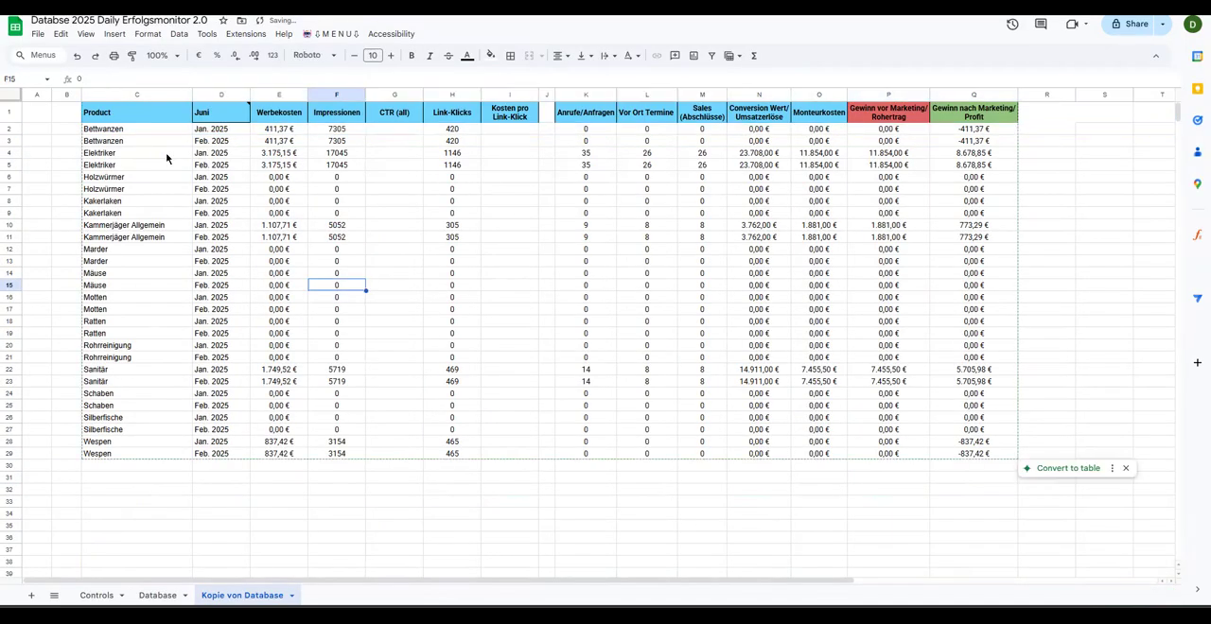
Examine the paired Jan. and Feb. 2025 product rows on Kopie von Database and compare them with the Database sheet's order
left_click_drag(134, 135, 130, 194)
left_click_drag(115, 253, 113, 268)
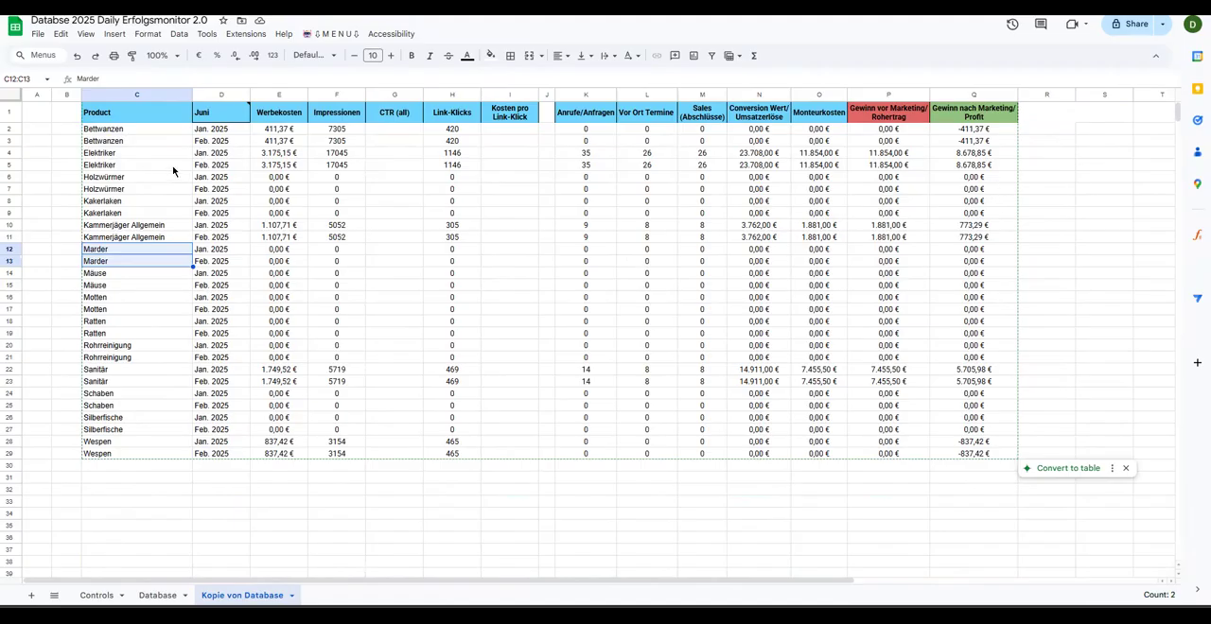
left_click_drag(148, 130, 149, 141)
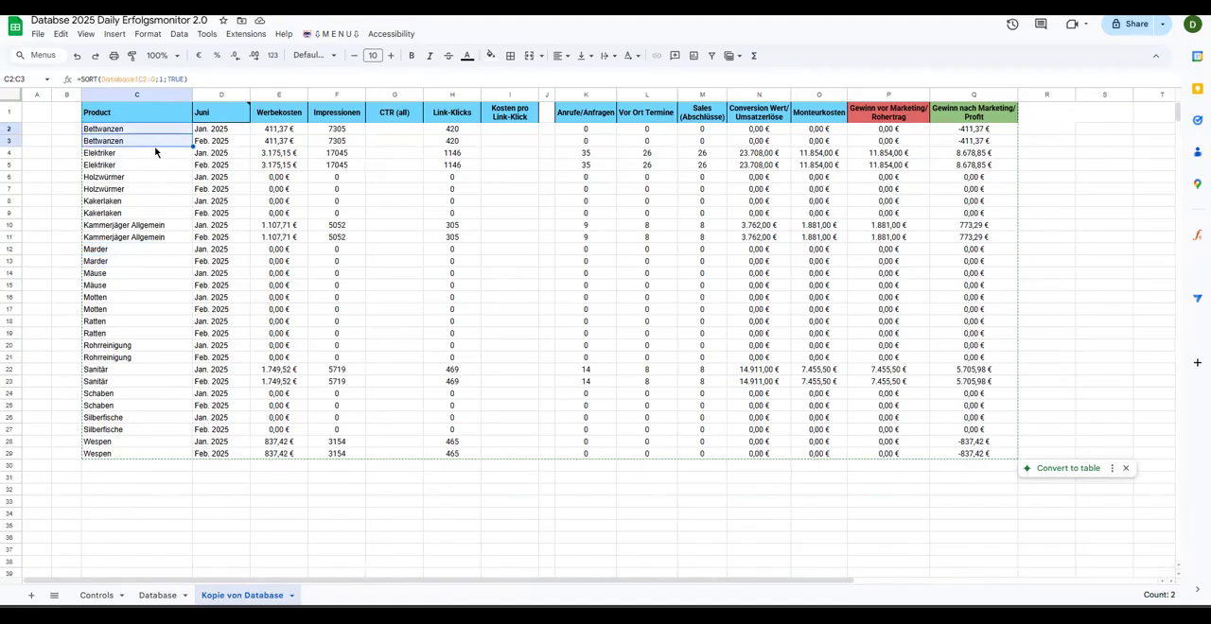
left_click(158, 596)
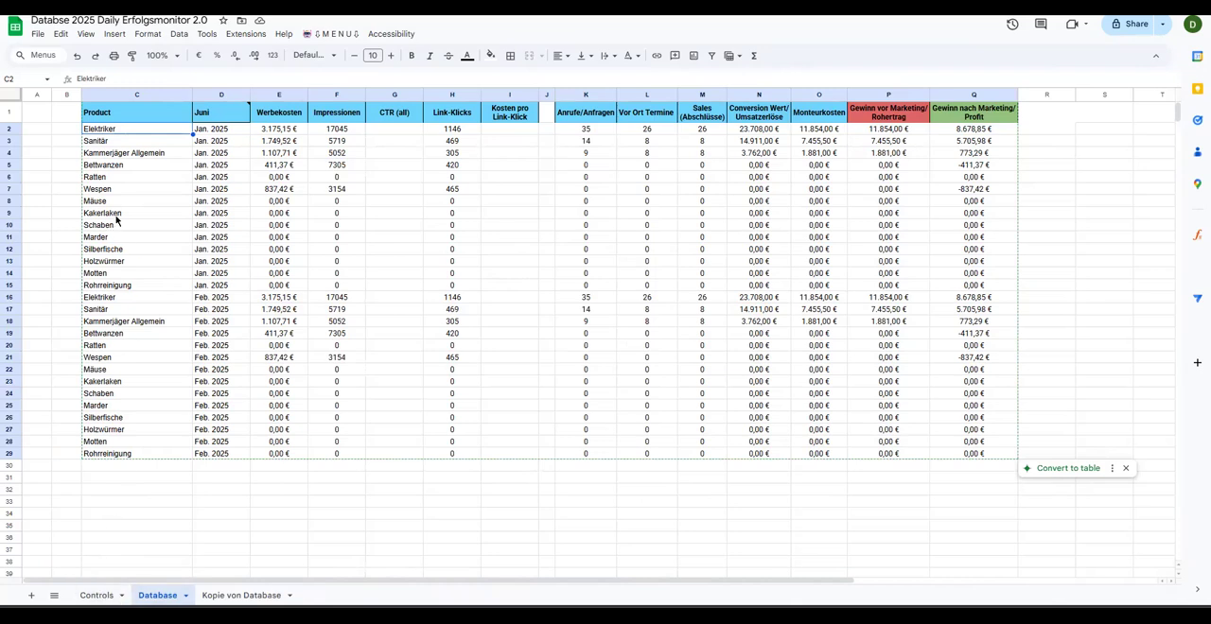
left_click(156, 203)
left_click(224, 594)
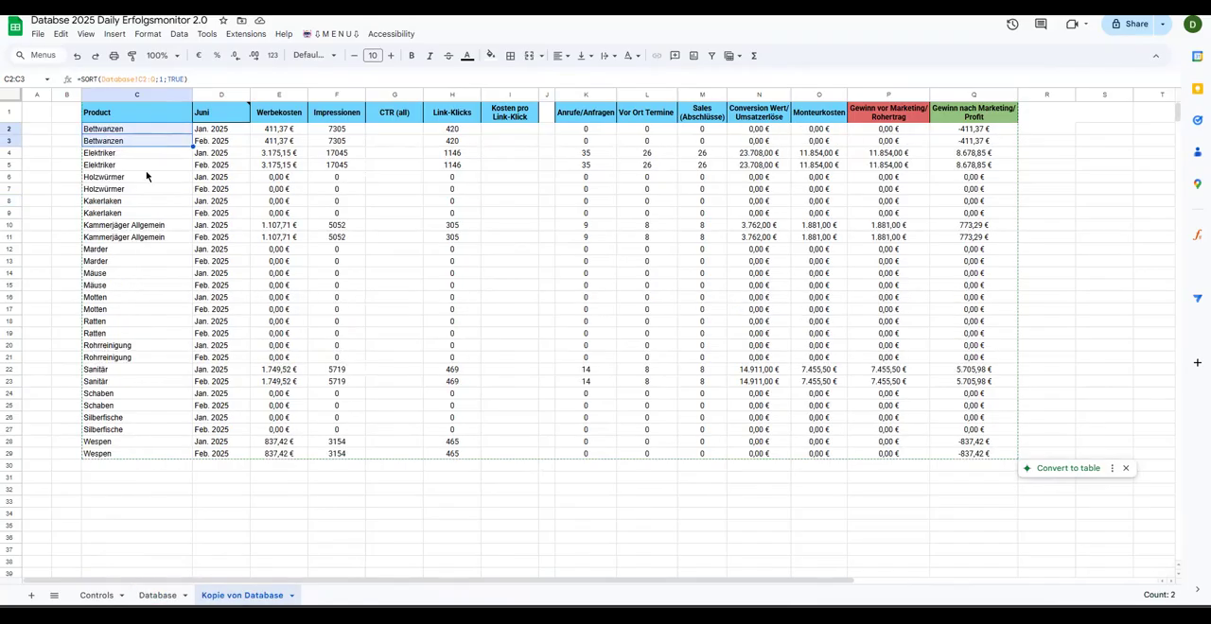
left_click(154, 595)
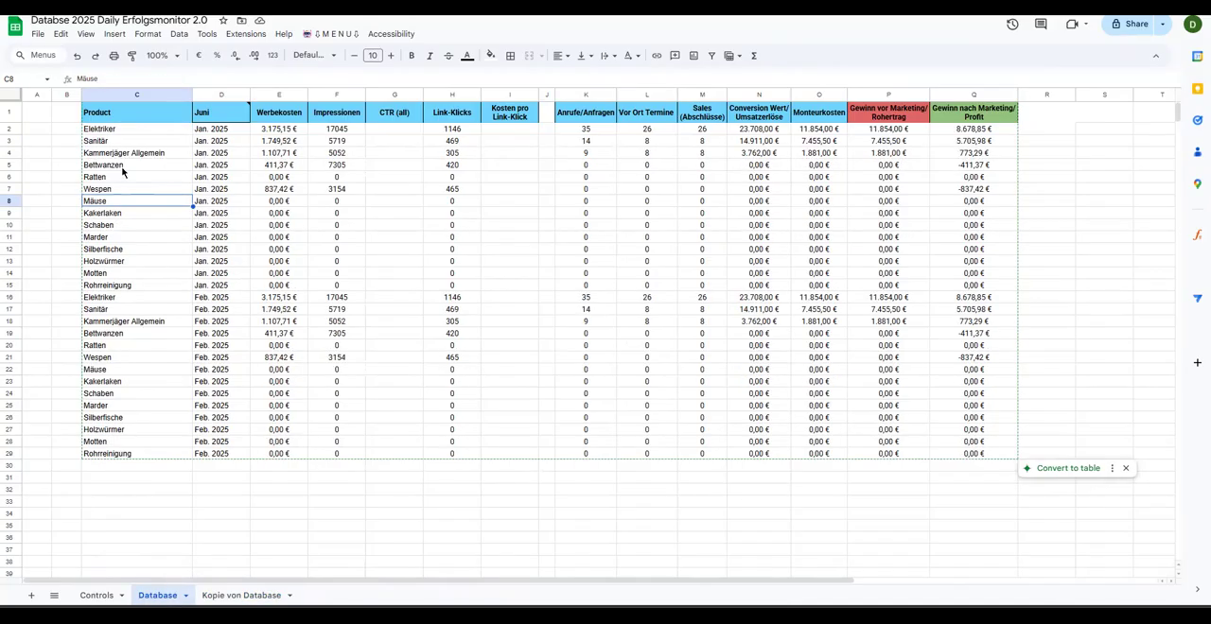
left_click(235, 596)
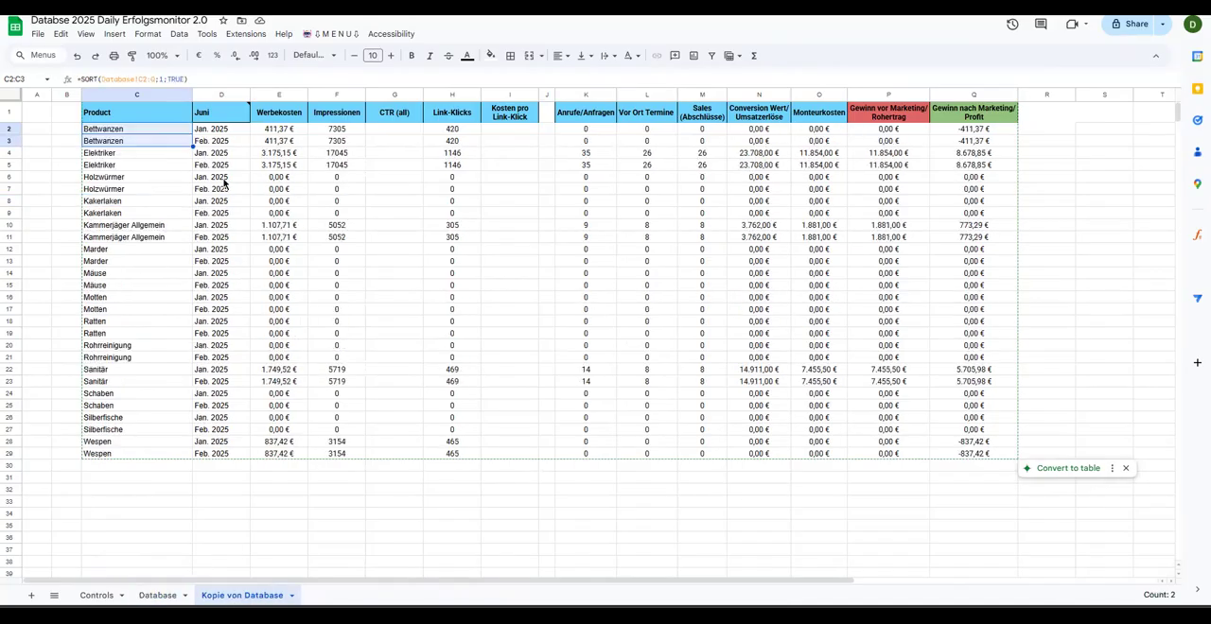